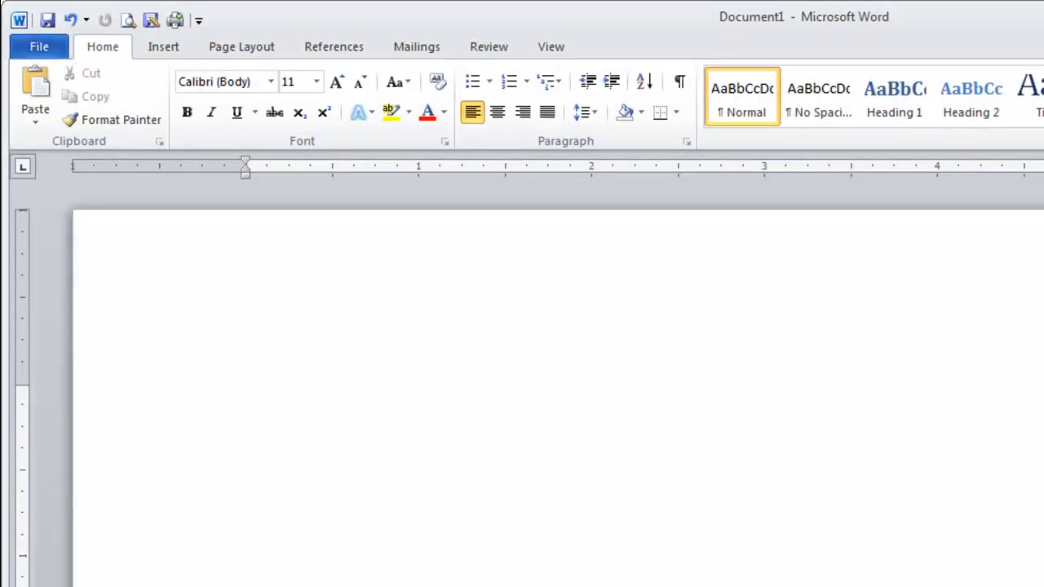
Enter the formula H₂O in the blank document, with the 2 formatted as a subscript
{"action": "type", "text": "H2"}
{"action": "left_click", "coordinate": [300, 112]}
{"action": "left_click", "coordinate": [300, 113]}
{"action": "type", "text": "O "}
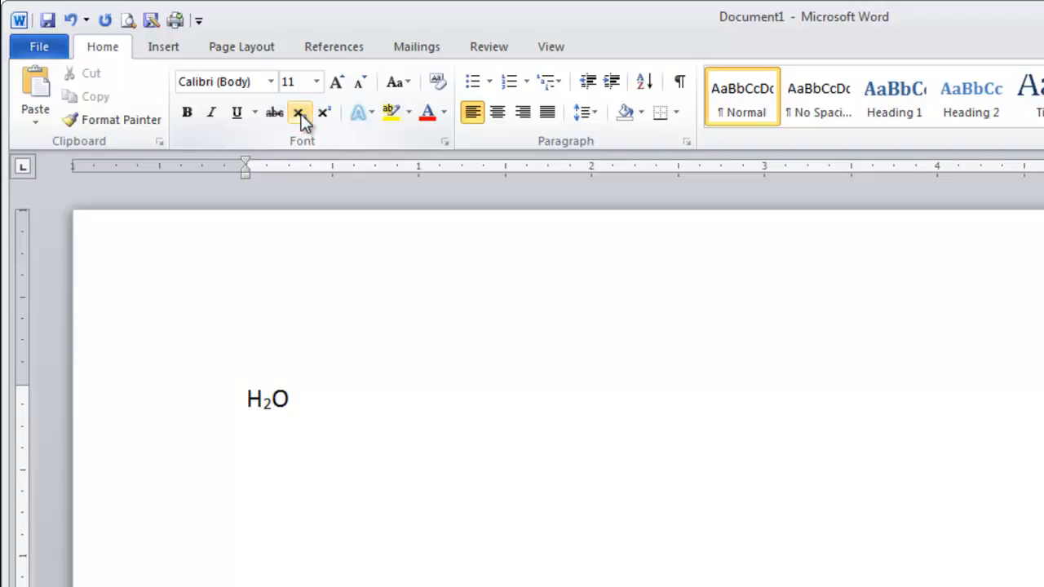
{"action": "type", "text": "a2 + b2 = c2"}
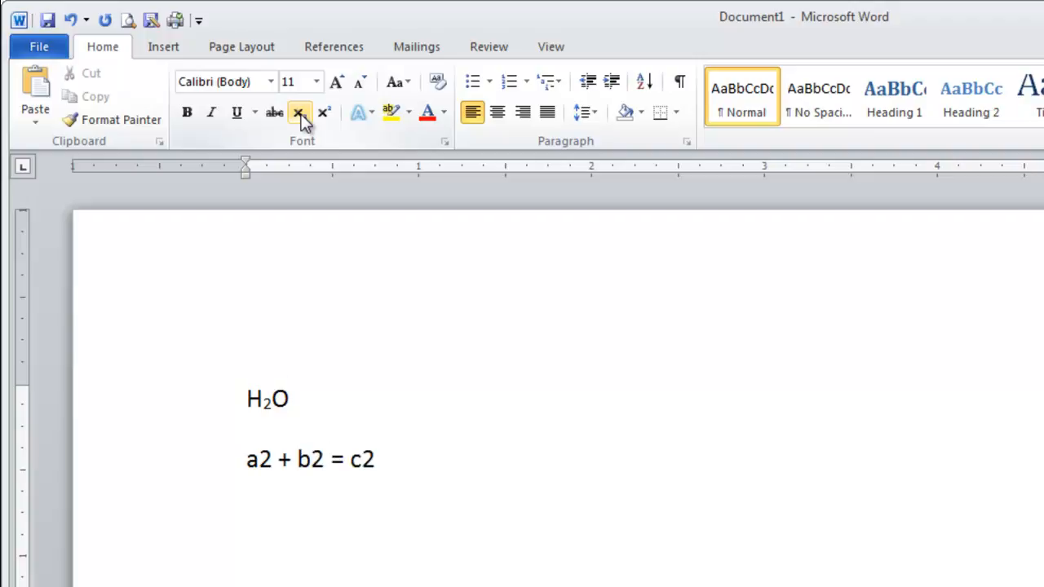
Enter a2 + b2 = c2 on the line below H₂O and format each 2 as a superscript
{"action": "left_click_drag", "start_coordinate": [260, 460], "coordinate": [366, 461]}
{"action": "left_click", "coordinate": [324, 113]}
{"action": "left_click", "coordinate": [324, 113]}
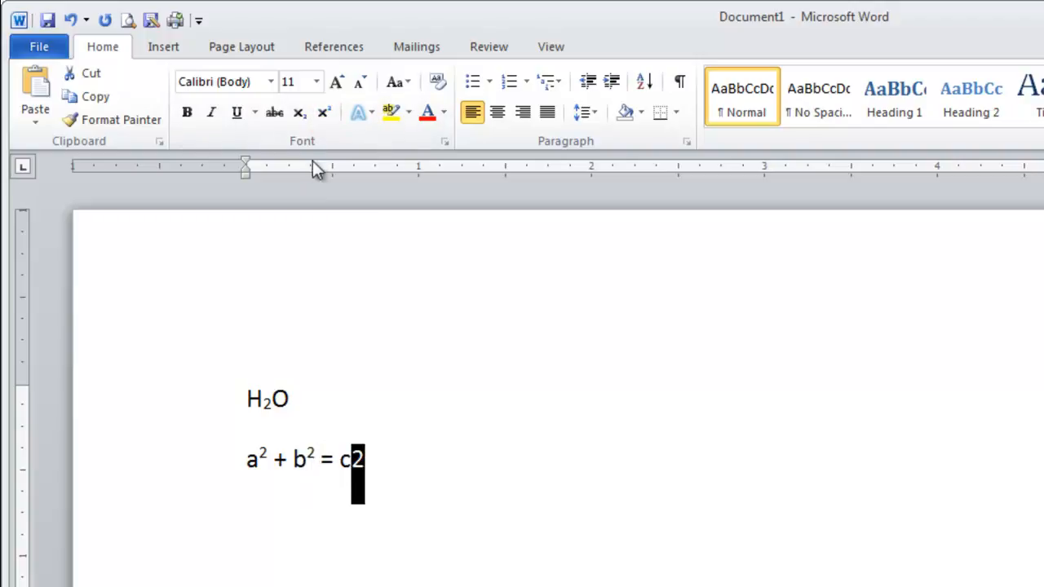
{"action": "left_click", "coordinate": [324, 114]}
{"action": "key", "text": "End"}
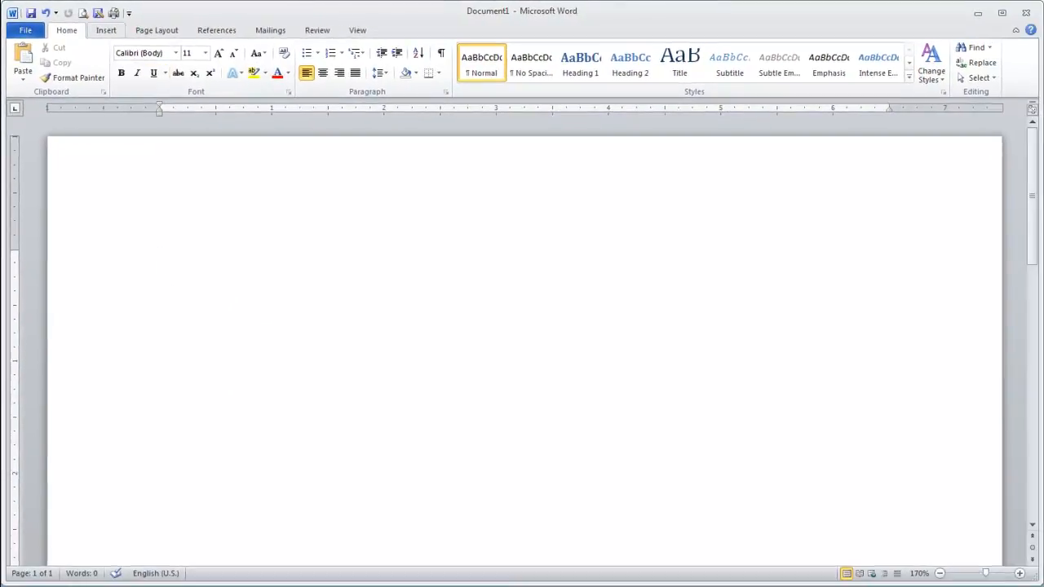
Insert a new empty equation in the blank document
{"action": "left_click", "coordinate": [111, 32]}
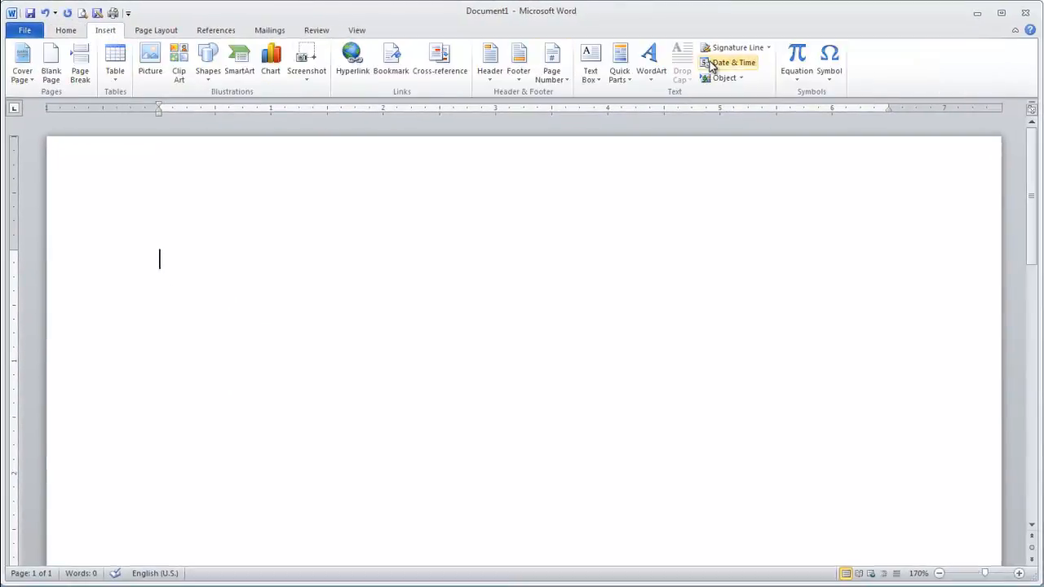
{"action": "left_click", "coordinate": [790, 61]}
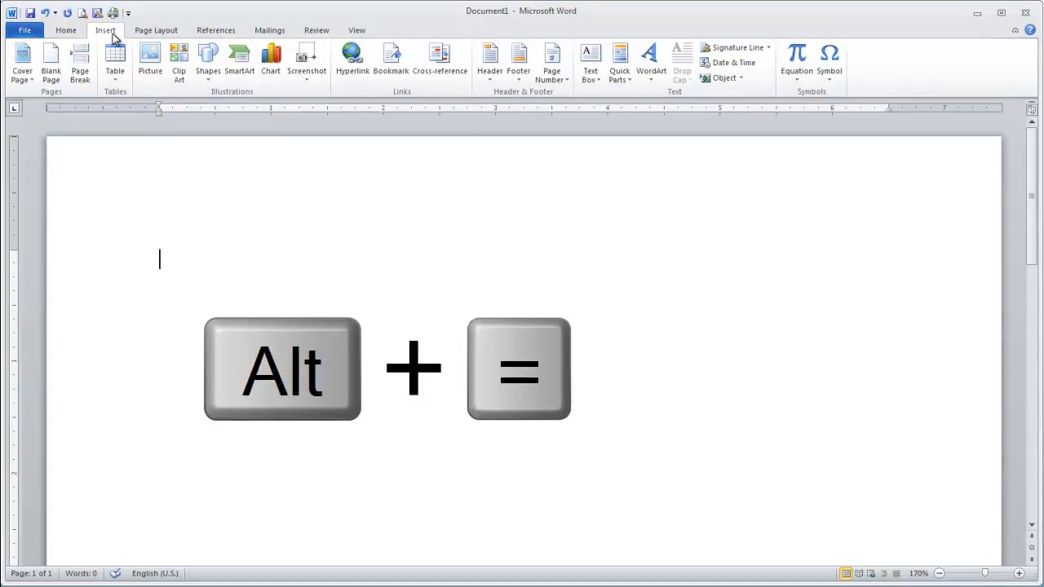
{"action": "key", "text": "alt+equal"}
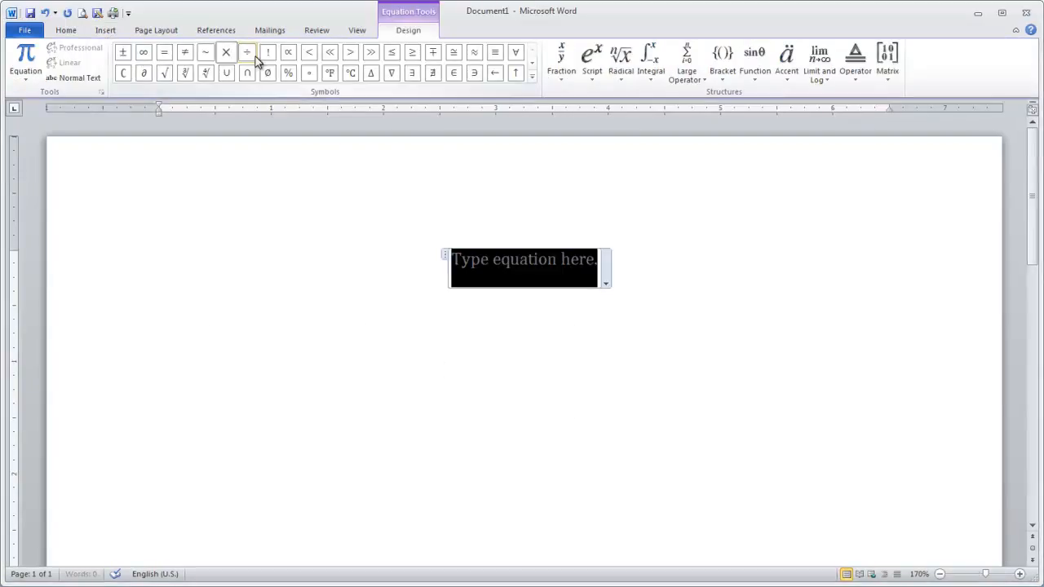
Browse the equation symbol sets, including Greek Letters and Basic Math, and look at the available fraction structures
{"action": "left_click", "coordinate": [532, 64]}
{"action": "left_click", "coordinate": [532, 77]}
{"action": "left_click", "coordinate": [155, 63]}
{"action": "left_click", "coordinate": [168, 79]}
{"action": "left_click", "coordinate": [165, 56]}
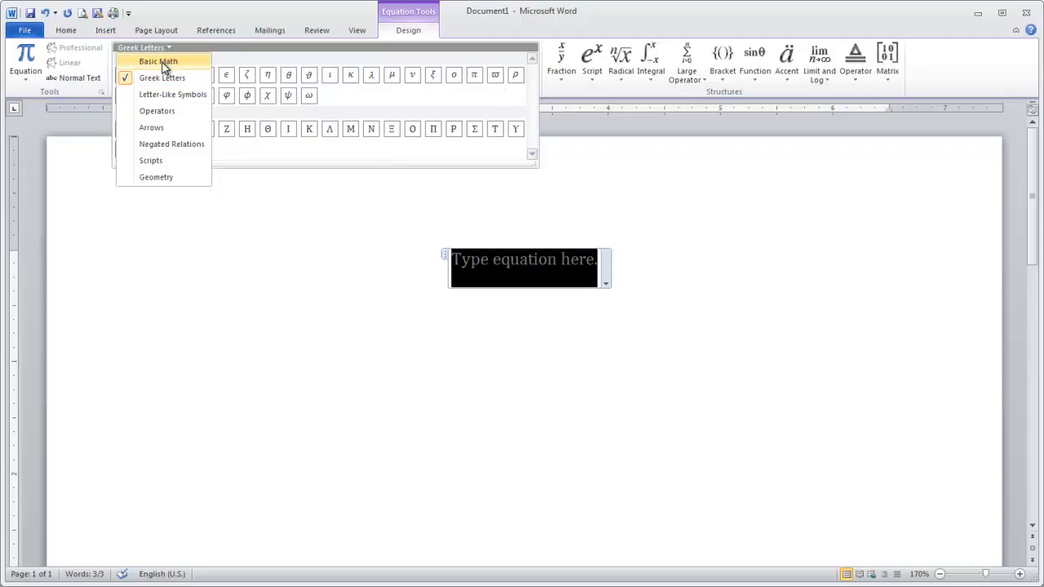
{"action": "left_click", "coordinate": [162, 61]}
{"action": "left_click", "coordinate": [561, 72]}
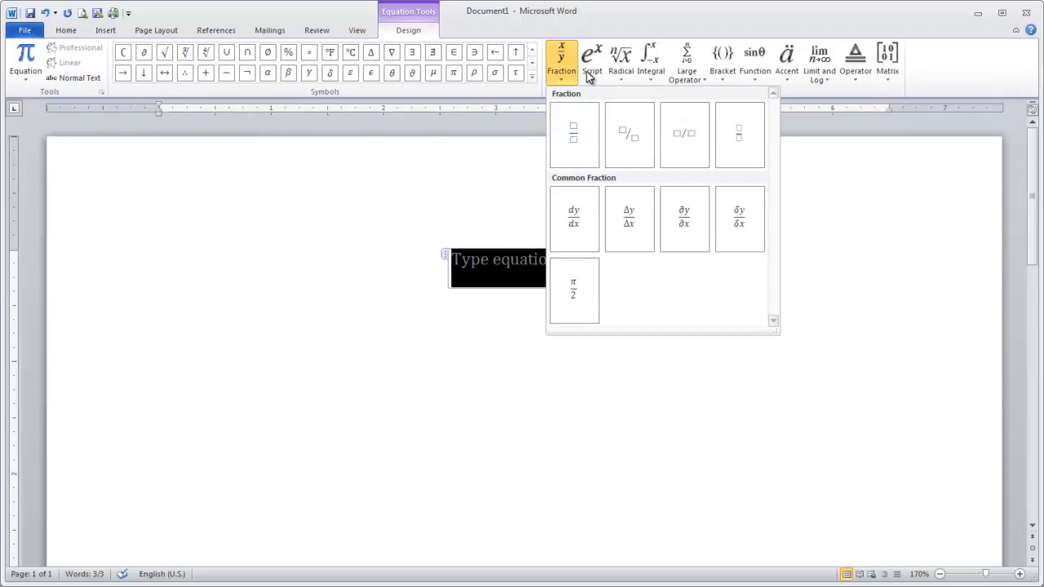
Add a superscript structure to the empty equation and fill it in as a²
{"action": "left_click", "coordinate": [593, 72]}
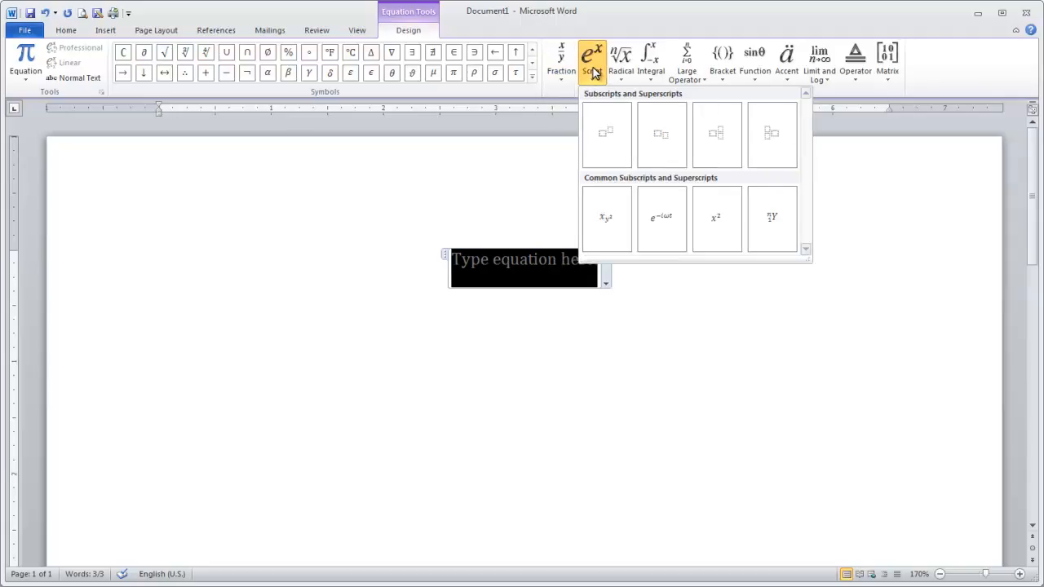
{"action": "left_click", "coordinate": [610, 135]}
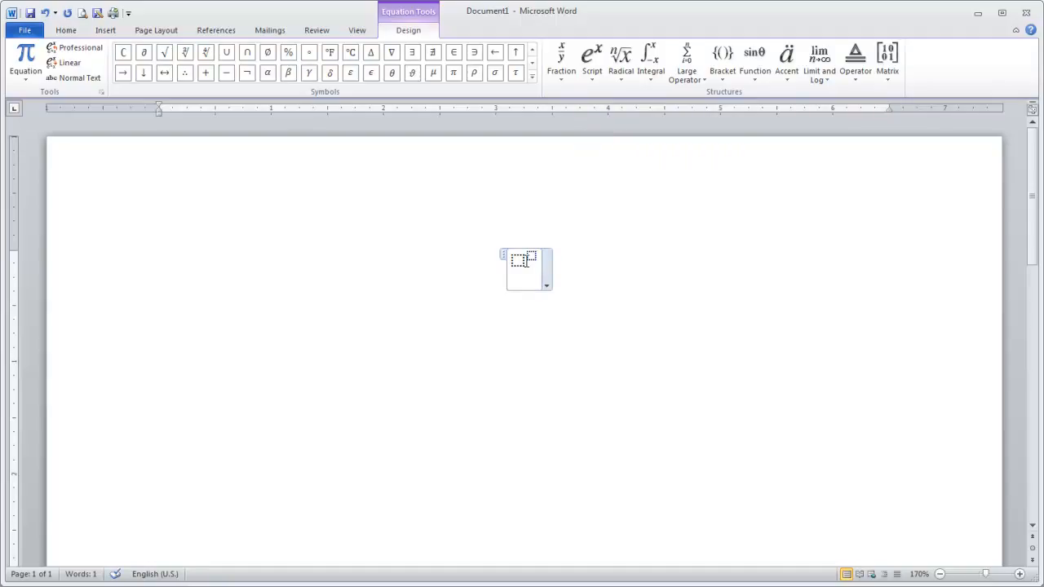
{"action": "left_click", "coordinate": [517, 260]}
{"action": "type", "text": "a"}
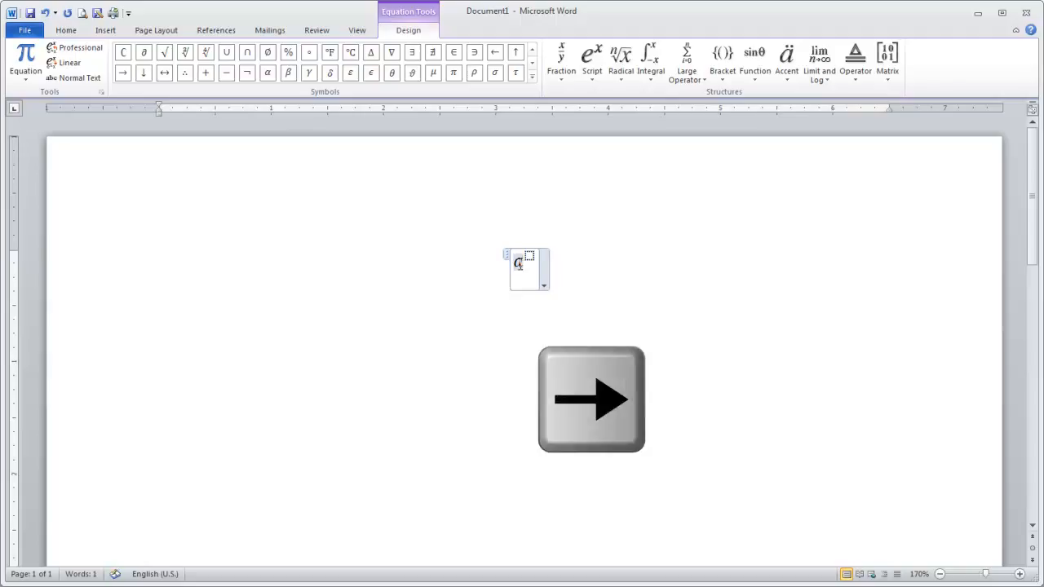
{"action": "key", "text": "Right"}
{"action": "type", "text": "2"}
{"action": "key", "text": "Right"}
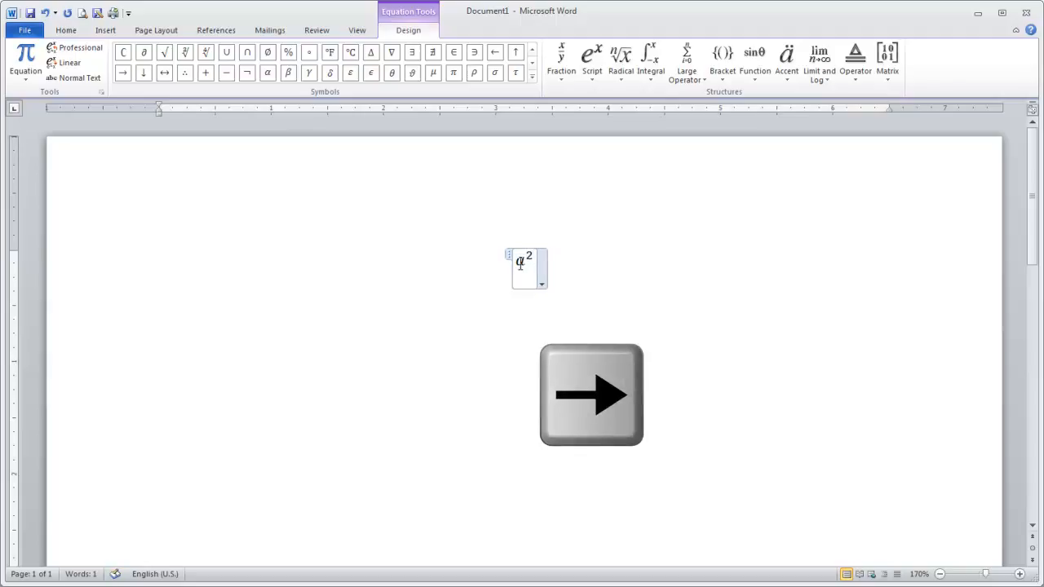
Continue the equation after a² with a plus sign and a superscript structure filled in as b²
{"action": "type", "text": "+"}
{"action": "left_click", "coordinate": [593, 58]}
{"action": "left_click", "coordinate": [606, 131]}
{"action": "left_click", "coordinate": [536, 261]}
{"action": "type", "text": "b"}
{"action": "key", "text": "Right"}
{"action": "type", "text": "2"}
{"action": "key", "text": "Right"}
Complete the equation with an equals sign and a superscript structure filled in as c²
{"action": "type", "text": "="}
{"action": "left_click", "coordinate": [592, 57]}
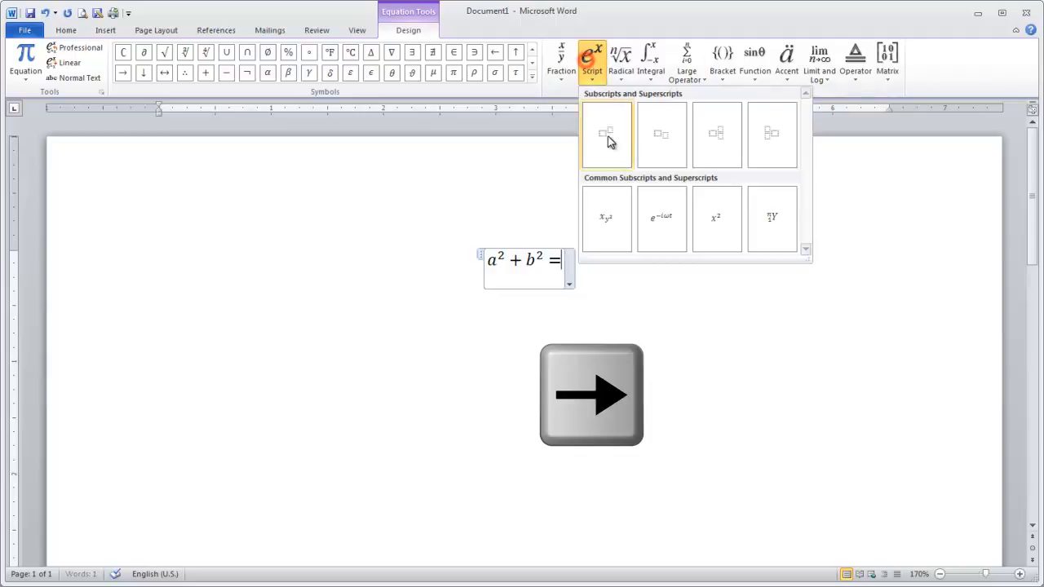
{"action": "left_click", "coordinate": [607, 135]}
{"action": "left_click", "coordinate": [557, 261]}
{"action": "type", "text": "c"}
{"action": "key", "text": "Right"}
{"action": "type", "text": "2"}
{"action": "key", "text": "Right"}
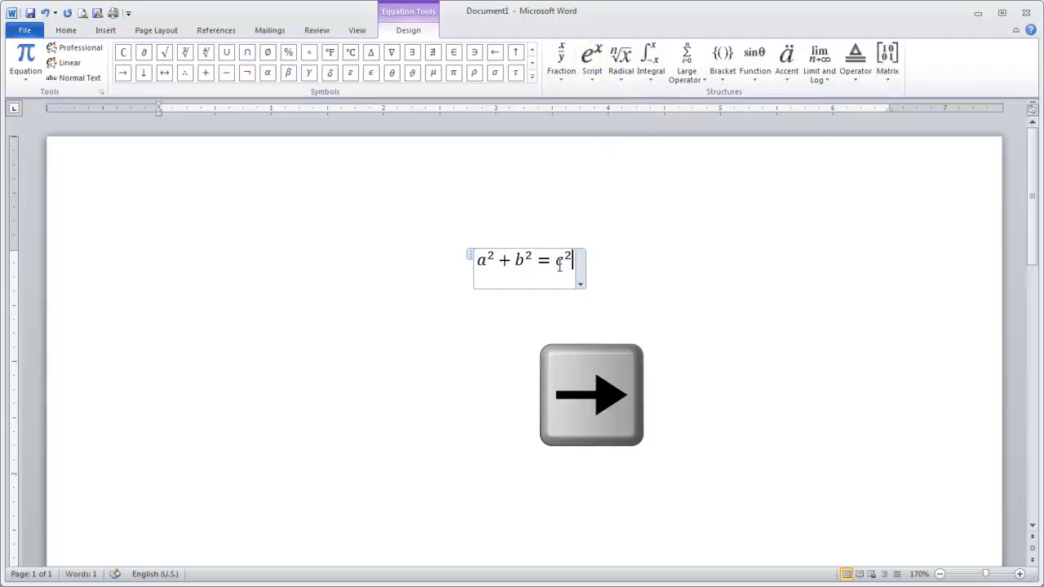
Set the justification of the a² + b² = c² equation to Left and deselect it
{"action": "left_click", "coordinate": [581, 282]}
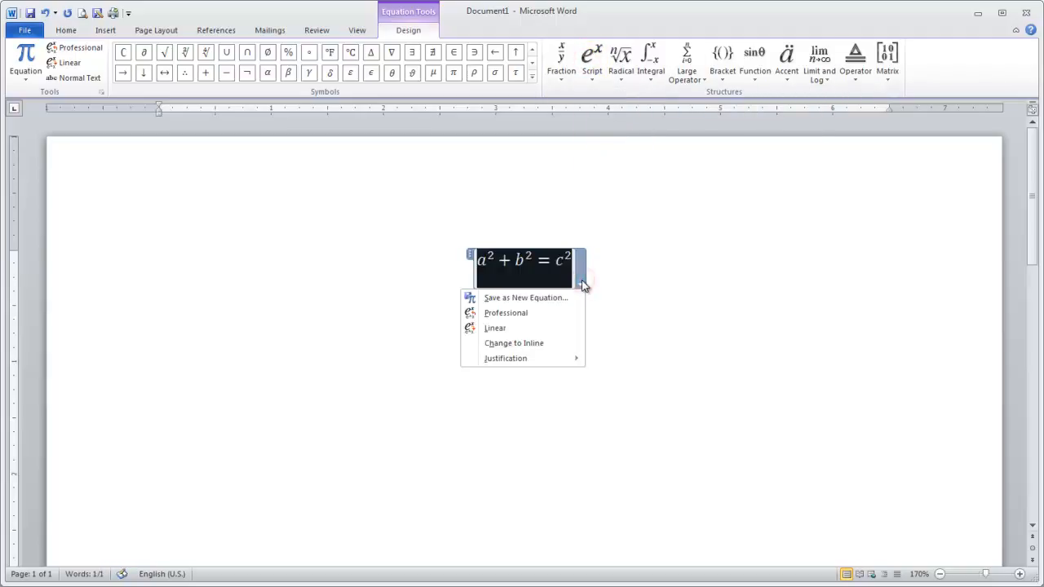
{"action": "left_click", "coordinate": [578, 359]}
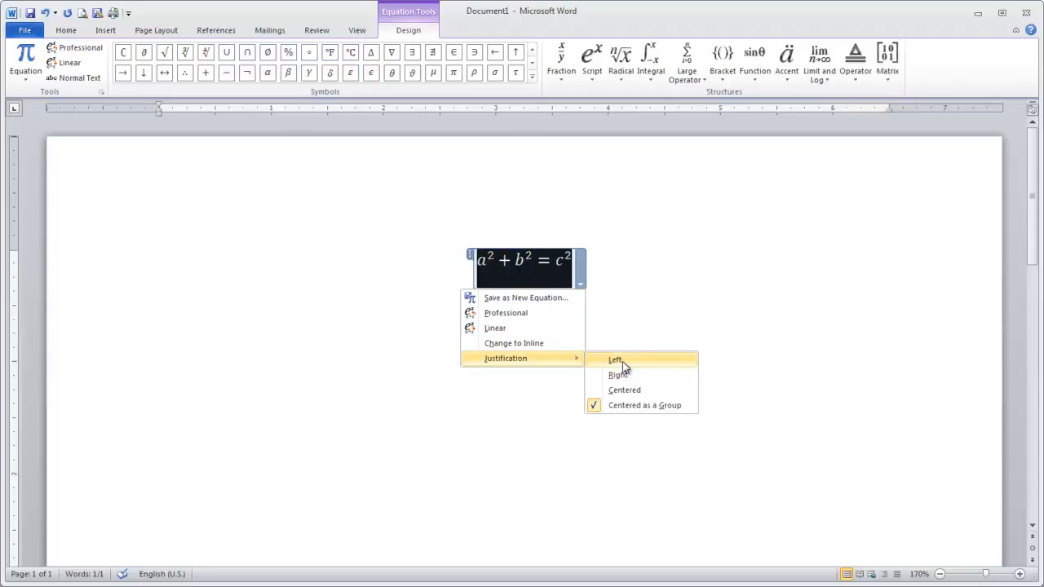
{"action": "left_click", "coordinate": [616, 360]}
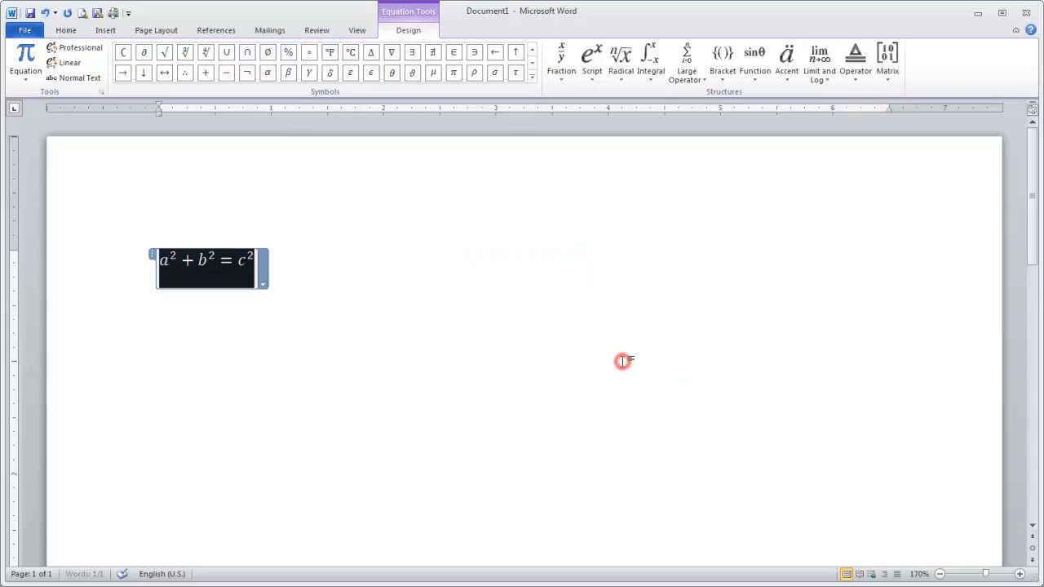
{"action": "left_click", "coordinate": [300, 269]}
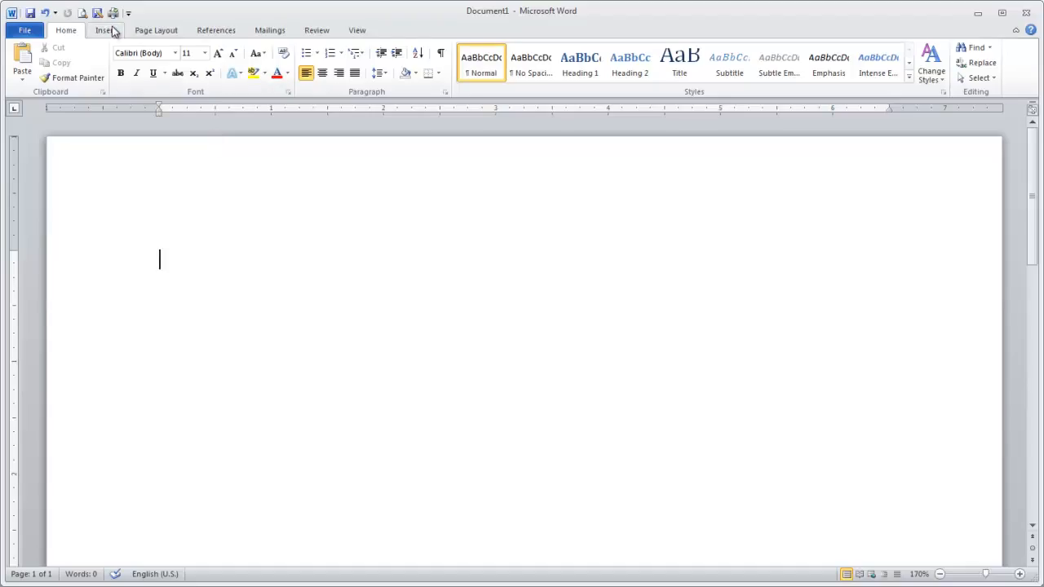
Insert a new equation in the blank document containing a stacked fraction with 1 over 2
{"action": "left_click", "coordinate": [106, 30]}
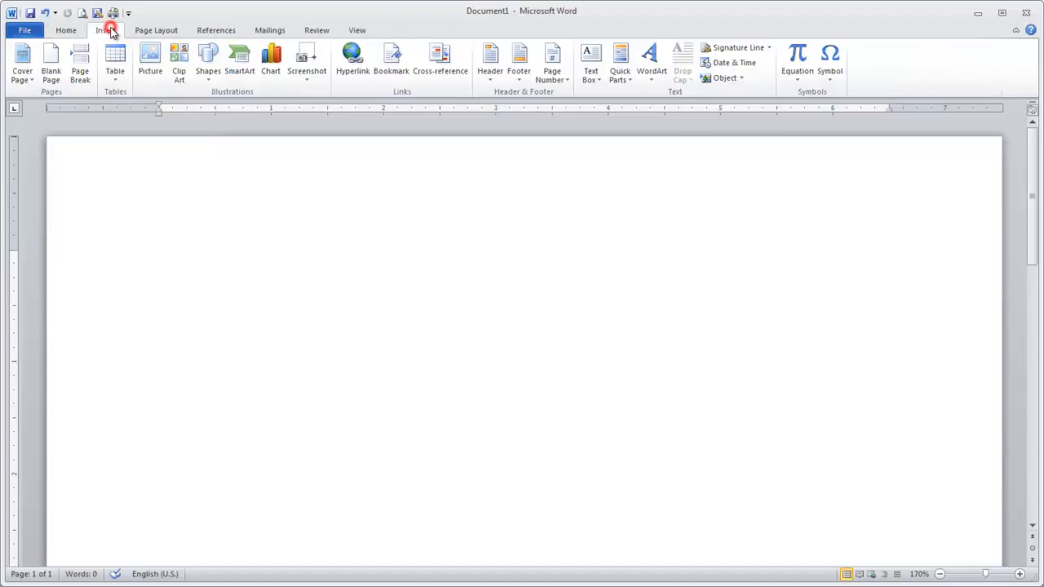
{"action": "left_click", "coordinate": [789, 57]}
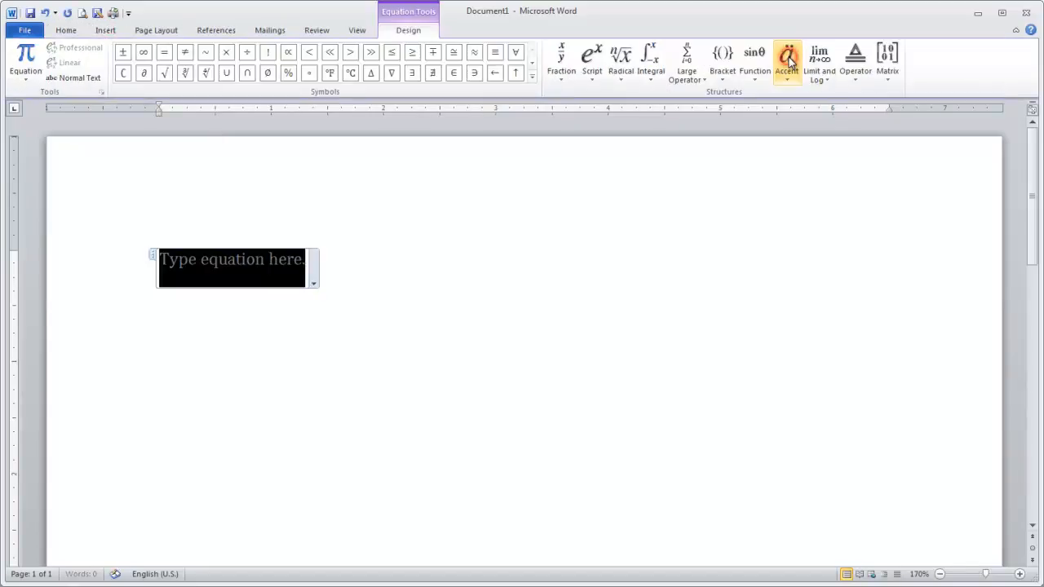
{"action": "left_click", "coordinate": [563, 61]}
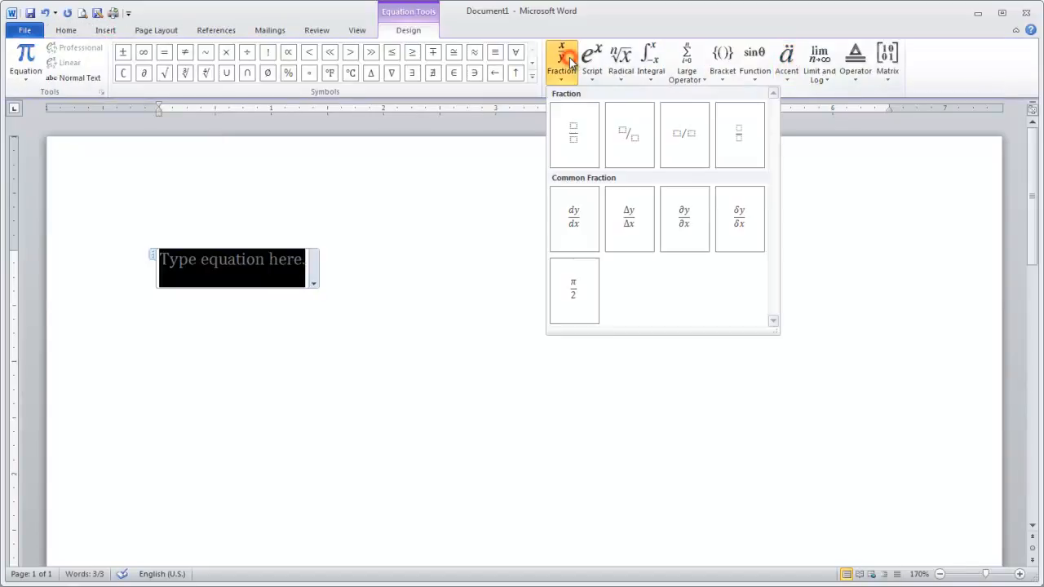
{"action": "left_click", "coordinate": [573, 138]}
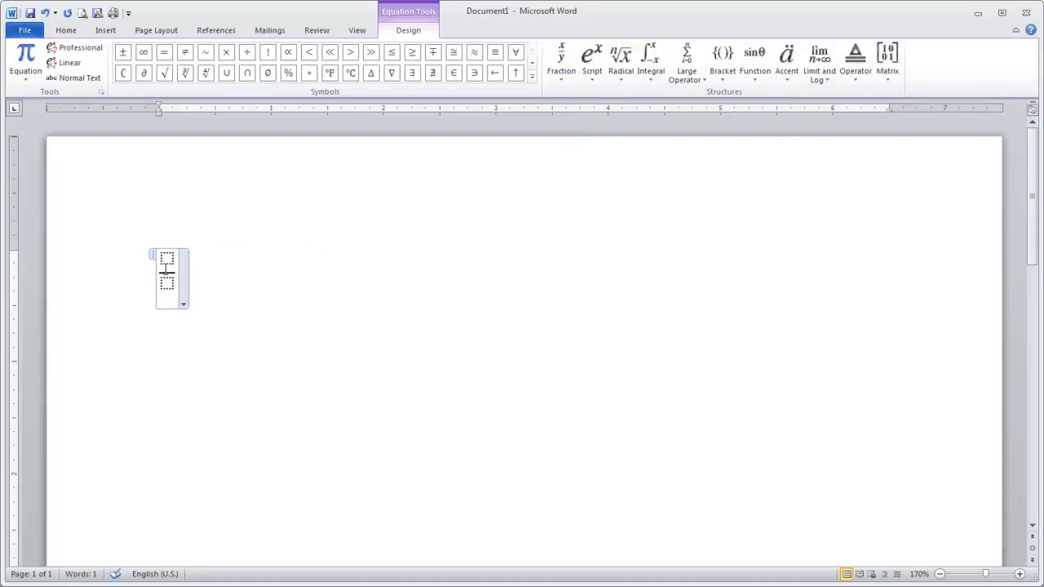
{"action": "left_click", "coordinate": [167, 259]}
{"action": "type", "text": "1/"}
{"action": "key", "text": "Right"}
{"action": "type", "text": "2"}
{"action": "key", "text": "Right"}
Add a plus sign and a stacked fraction of 1 over 4 after the one-half fraction
{"action": "type", "text": "+"}
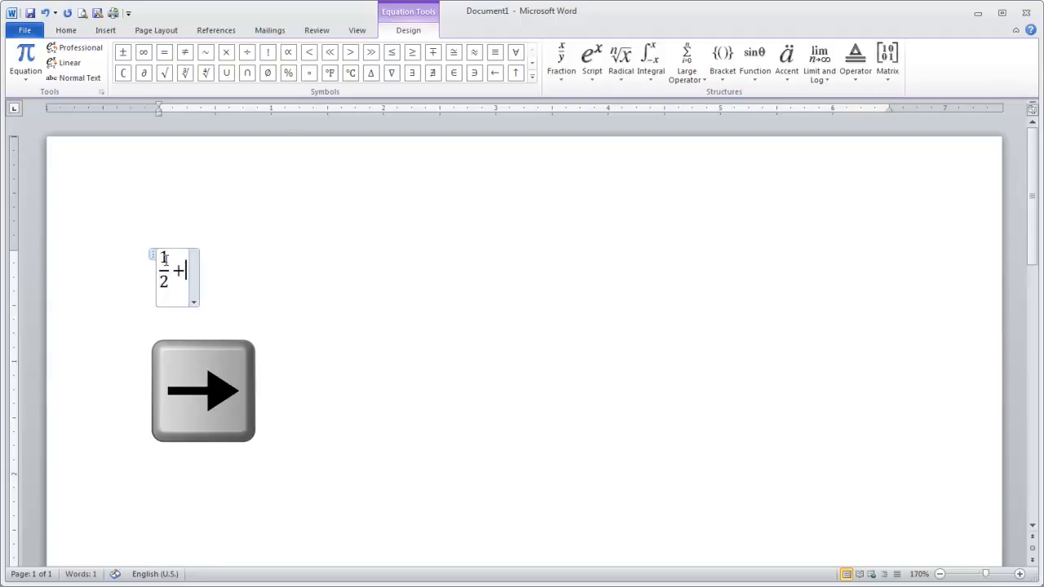
{"action": "left_click", "coordinate": [561, 80]}
{"action": "left_click", "coordinate": [576, 139]}
{"action": "left_click", "coordinate": [197, 260]}
{"action": "type", "text": "1"}
{"action": "key", "text": "Right"}
{"action": "type", "text": "4"}
{"action": "key", "text": "Right"}
Finish the fraction equation with an equals sign and a stacked fraction of 3 over 4
{"action": "type", "text": "="}
{"action": "left_click", "coordinate": [561, 74]}
{"action": "left_click", "coordinate": [576, 134]}
{"action": "type", "text": "3"}
{"action": "key", "text": "Right"}
{"action": "type", "text": "4"}
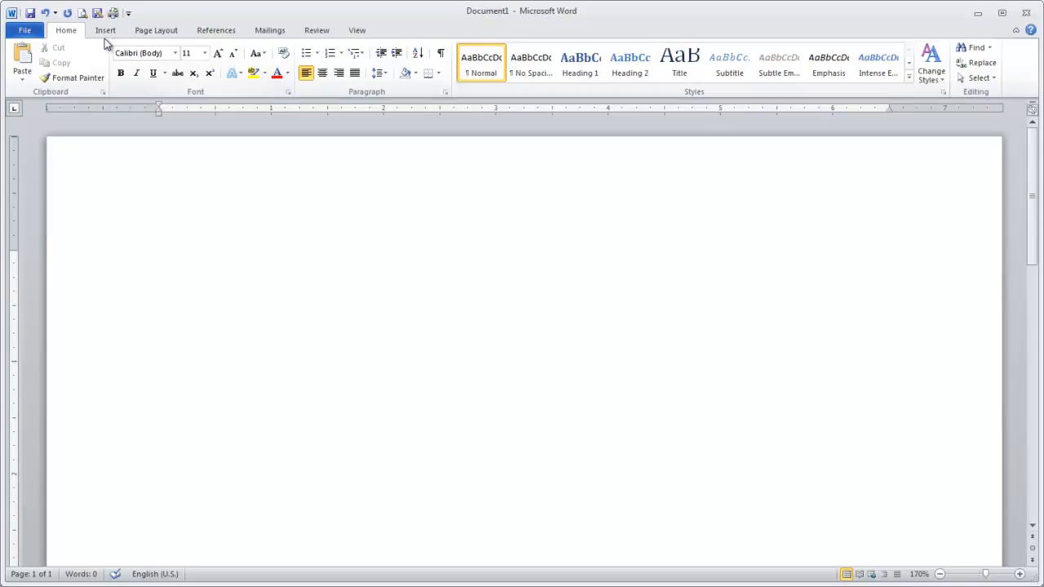
Insert another empty equation at the start of the blank document
{"action": "left_click", "coordinate": [105, 36]}
{"action": "left_click", "coordinate": [798, 56]}
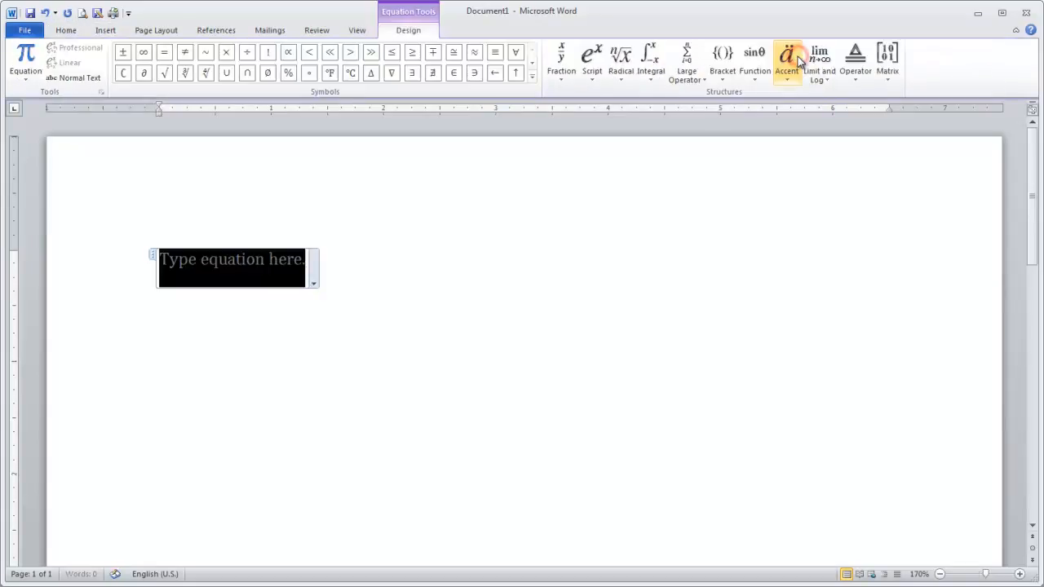
Fill the equation with the common radical (−b ± √(b² − 4ac)) / 2a, and delete that expression again
{"action": "left_click", "coordinate": [564, 81]}
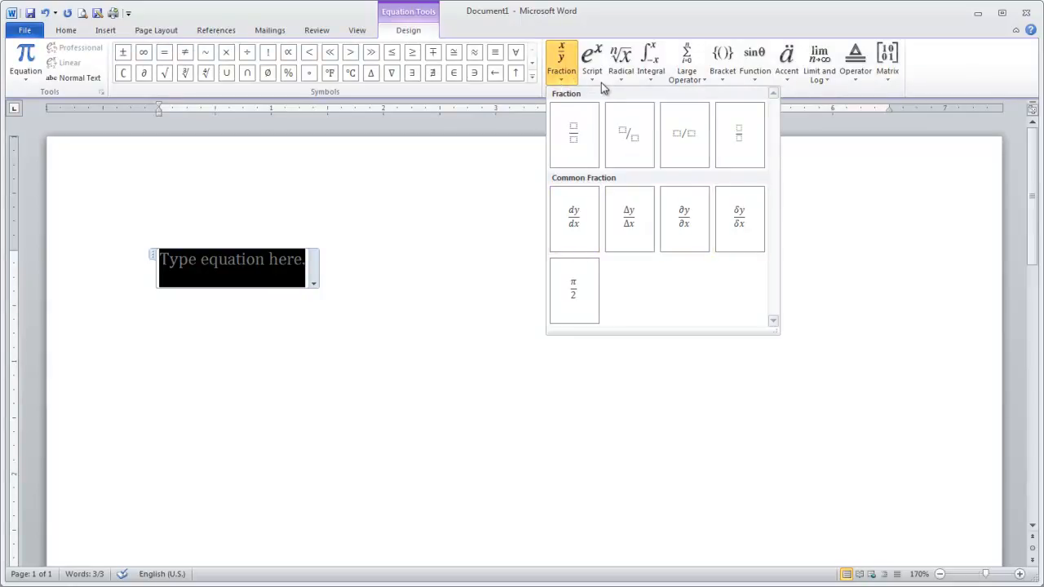
{"action": "left_click", "coordinate": [592, 59]}
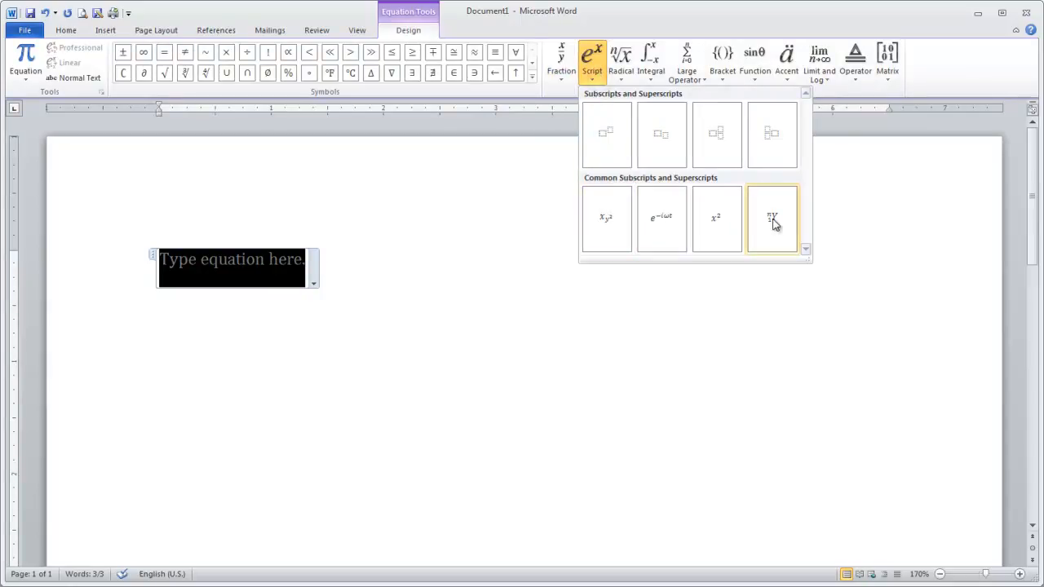
{"action": "left_click", "coordinate": [625, 71]}
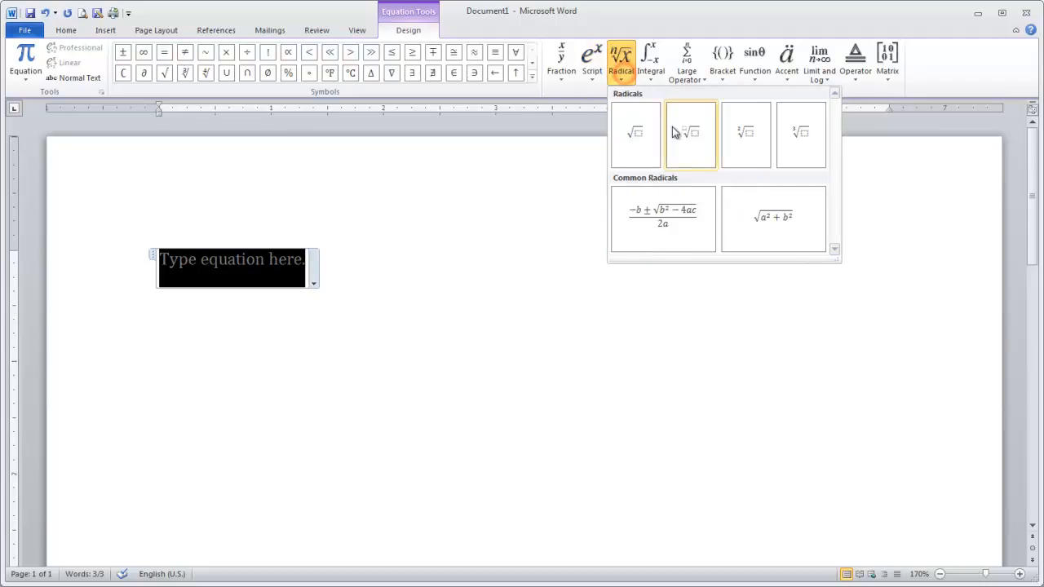
{"action": "left_click", "coordinate": [703, 227]}
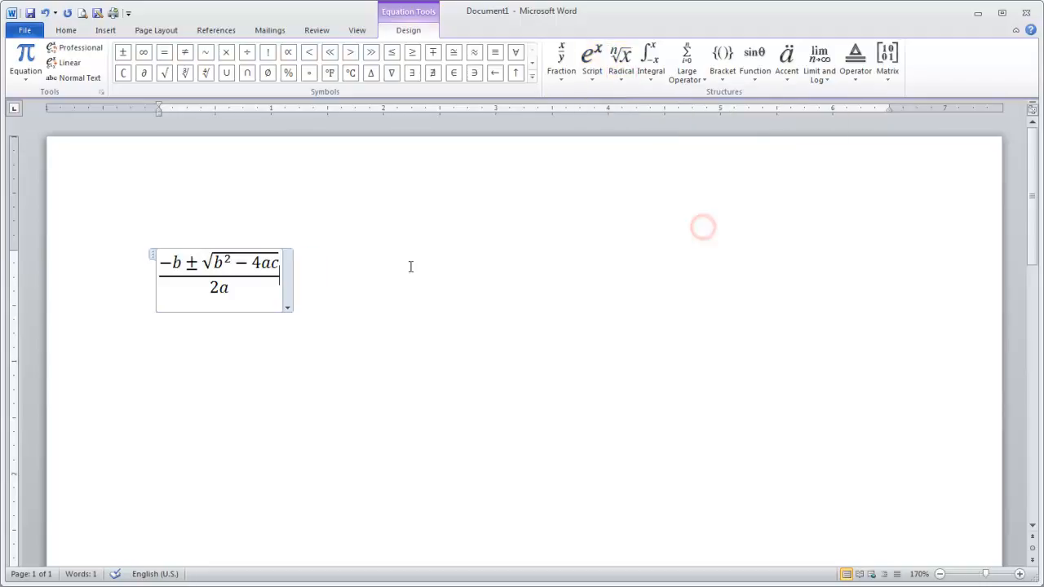
{"action": "key", "text": "ctrl+a"}
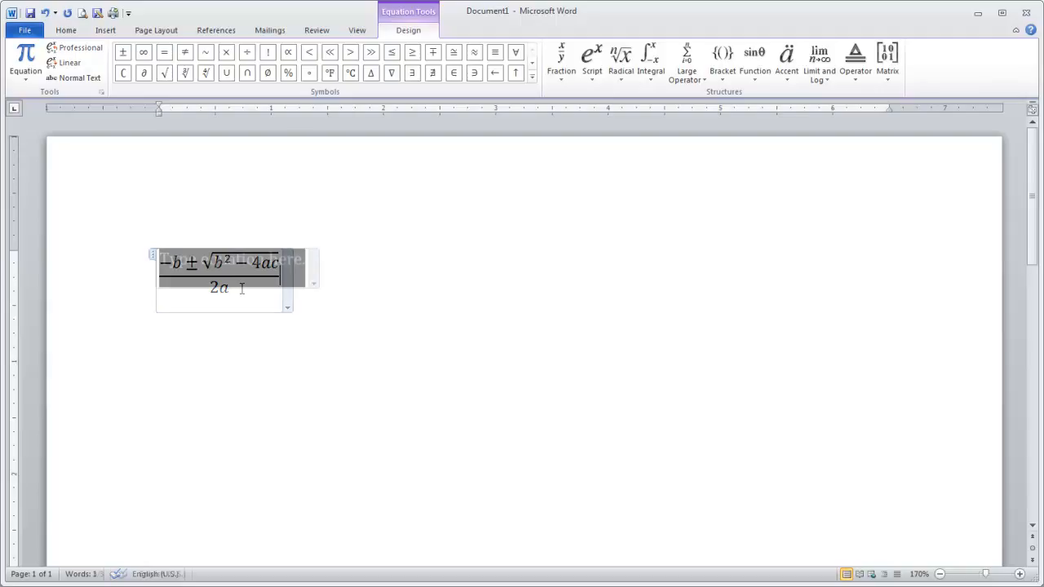
{"action": "key", "text": "Delete"}
Insert the built-in Quadratic Formula from the equation gallery and start a new line below it
{"action": "left_click", "coordinate": [24, 81]}
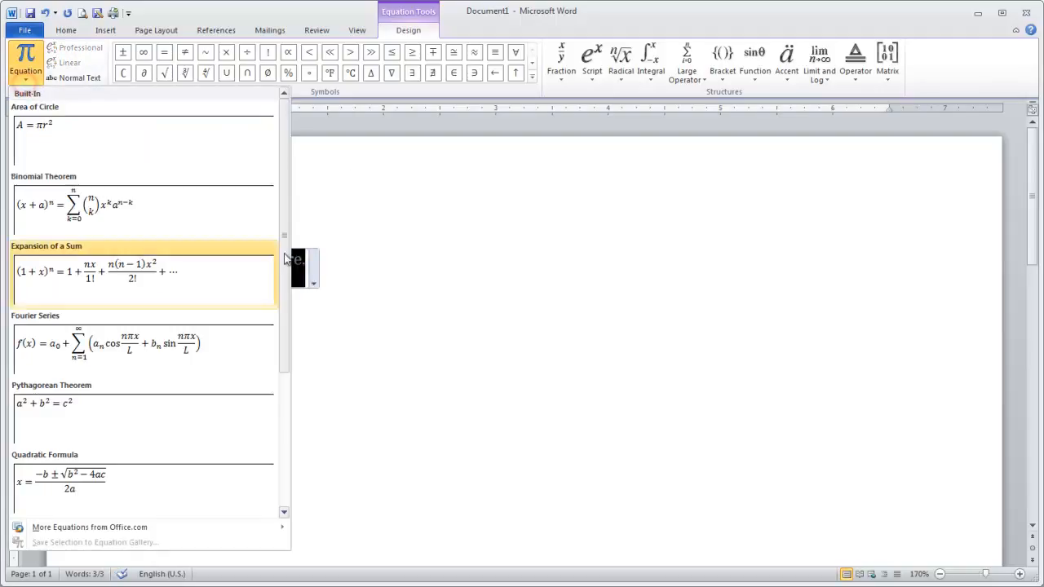
{"action": "left_click_drag", "start_coordinate": [285, 190], "coordinate": [291, 366]}
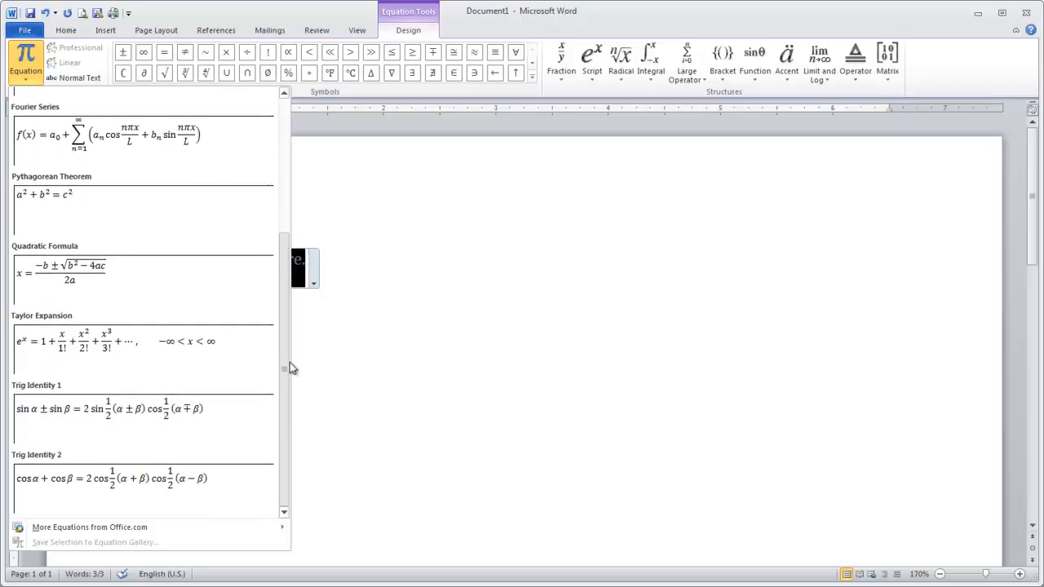
{"action": "left_click", "coordinate": [98, 285]}
{"action": "left_click", "coordinate": [407, 304]}
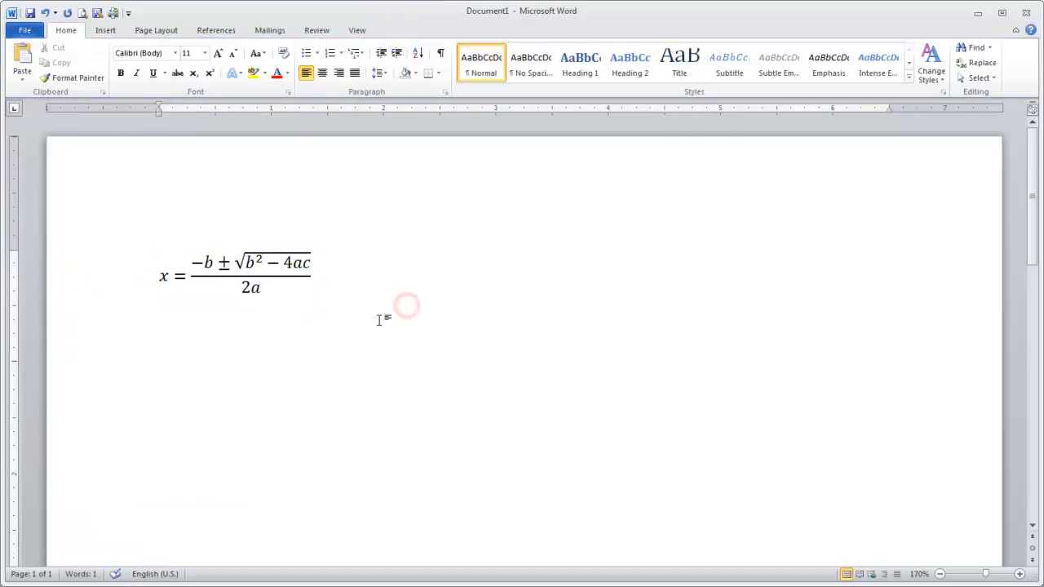
{"action": "key", "text": "Return"}
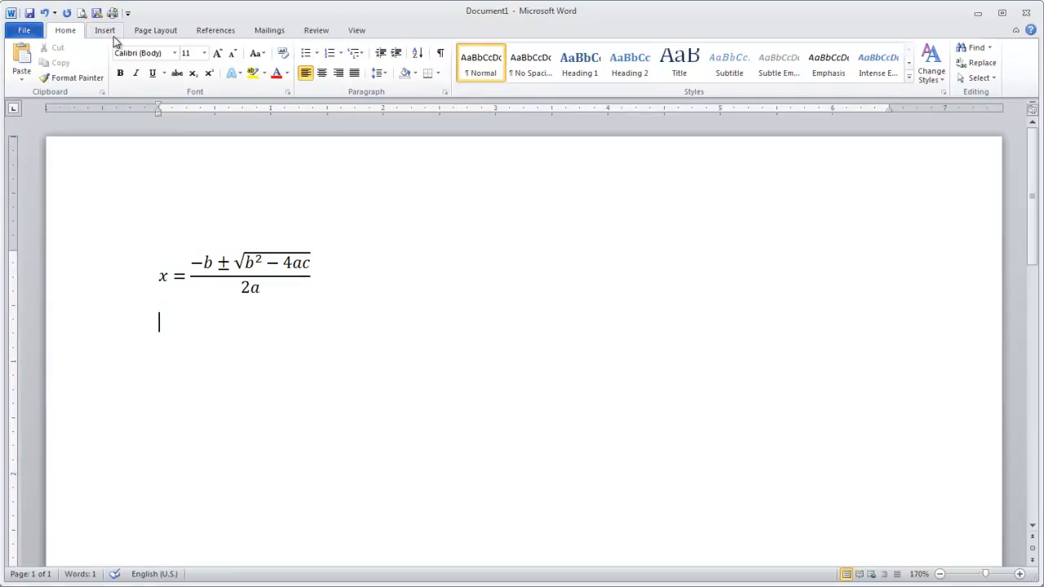
Insert a new equation below the quadratic formula, starting with x = followed by an empty stacked fraction
{"action": "key", "text": "alt+equal"}
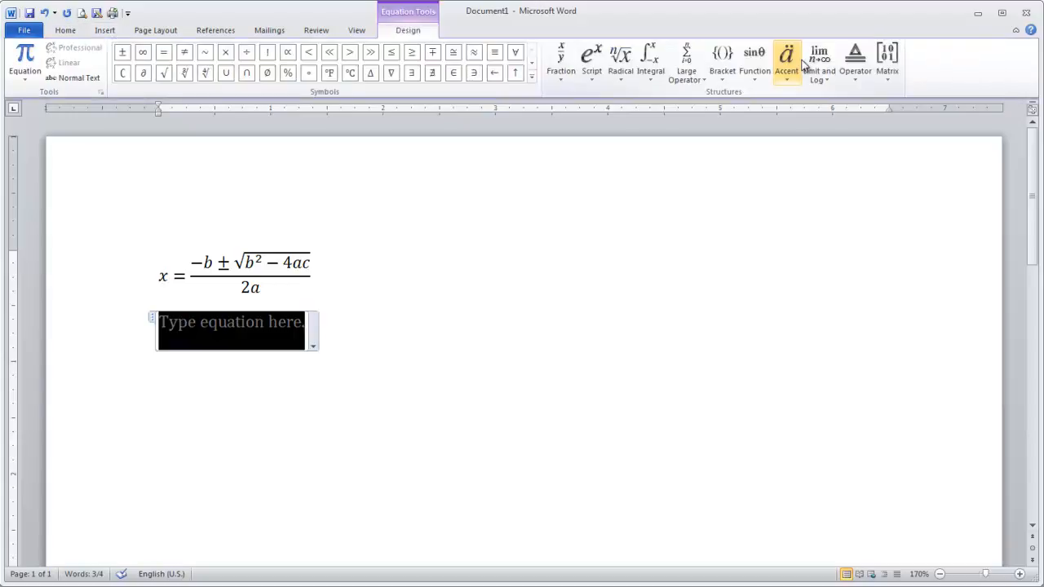
{"action": "type", "text": "x "}
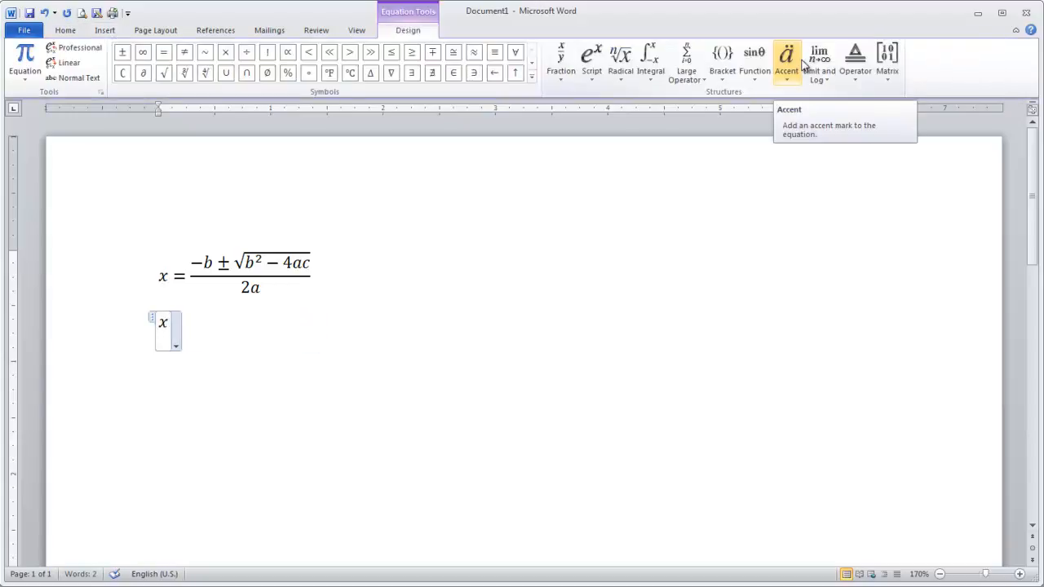
{"action": "type", "text": "="}
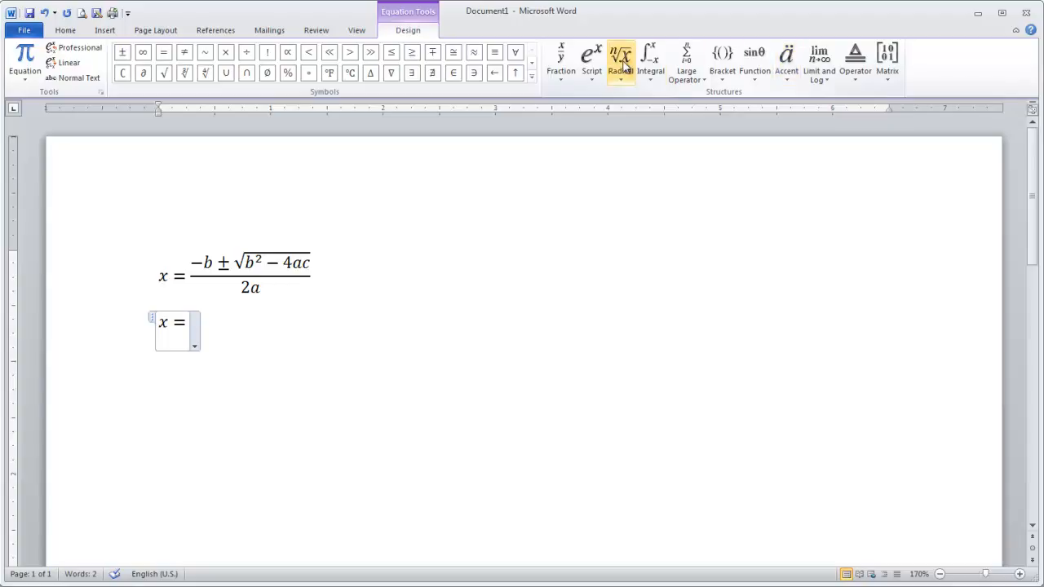
{"action": "left_click", "coordinate": [571, 68]}
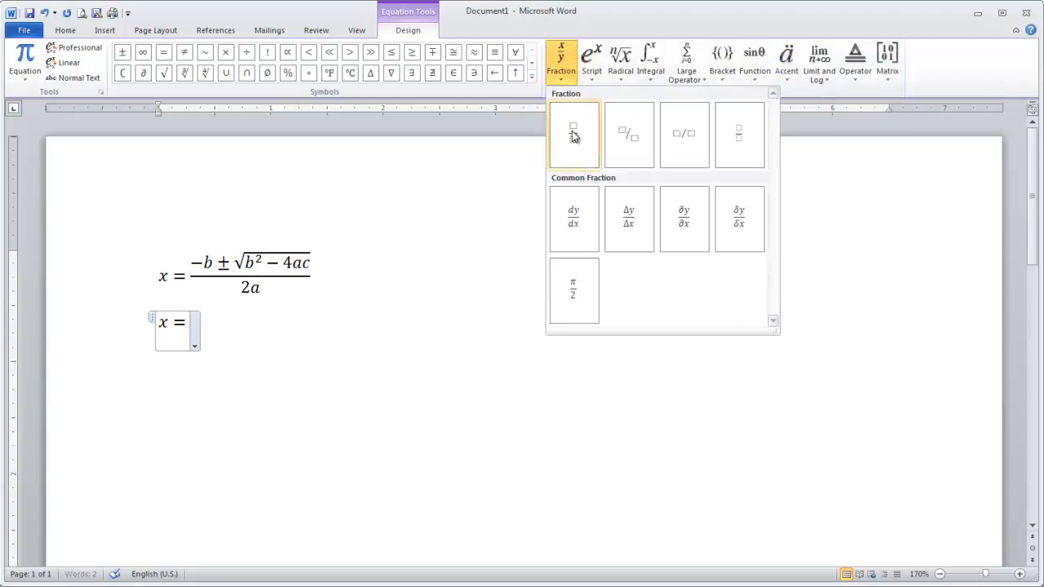
{"action": "left_click", "coordinate": [574, 137]}
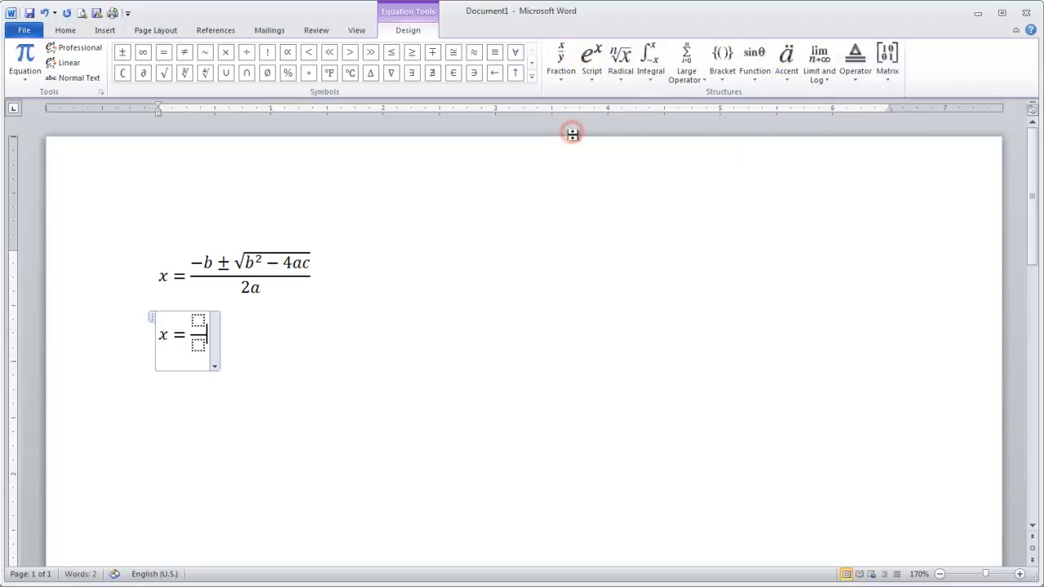
Fill the fraction's numerator with −b ± followed by an empty square root
{"action": "left_click", "coordinate": [198, 321]}
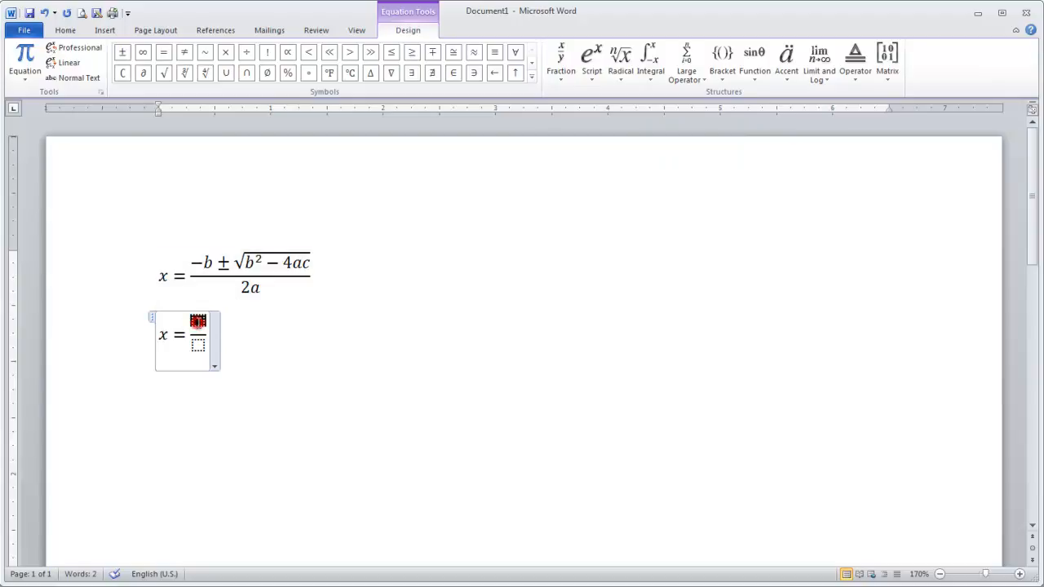
{"action": "type", "text": "-"}
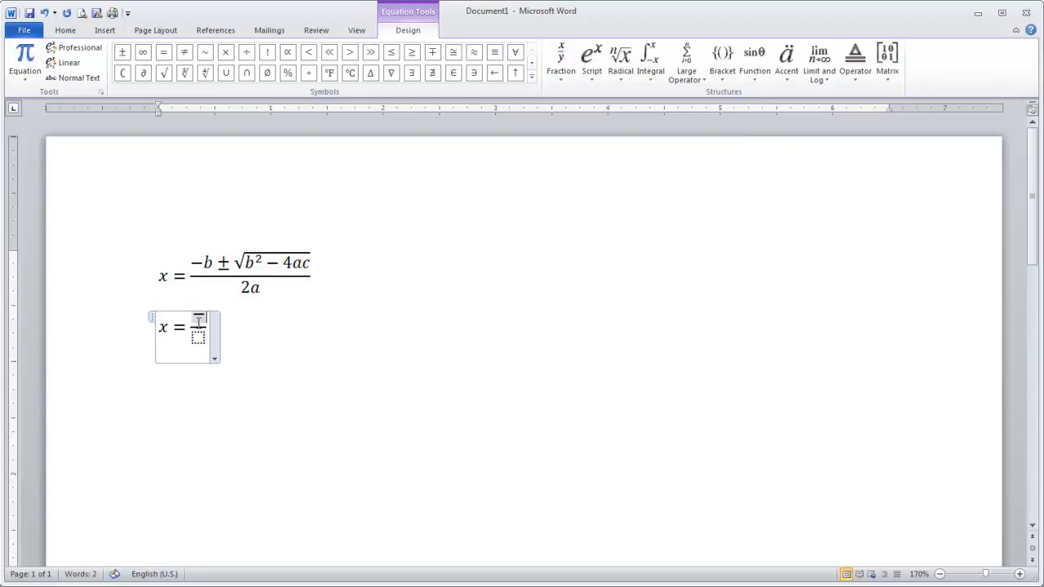
{"action": "type", "text": "b"}
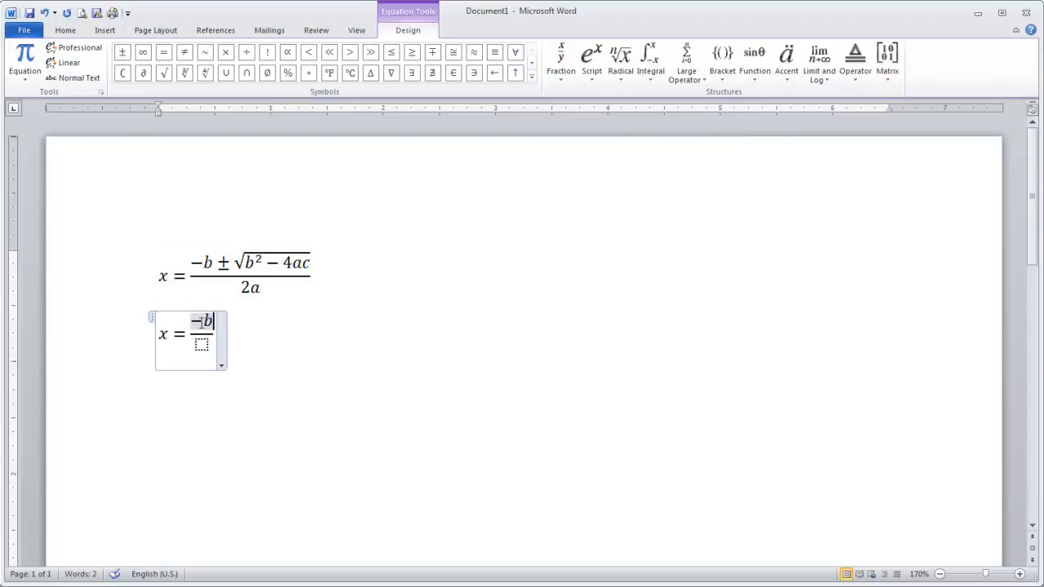
{"action": "left_click", "coordinate": [123, 56]}
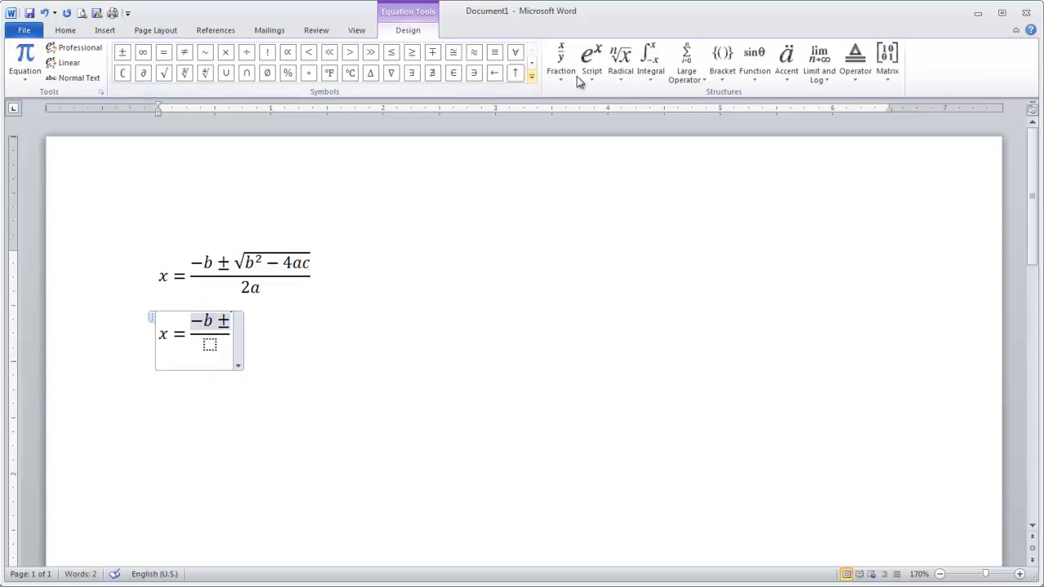
{"action": "left_click", "coordinate": [622, 73]}
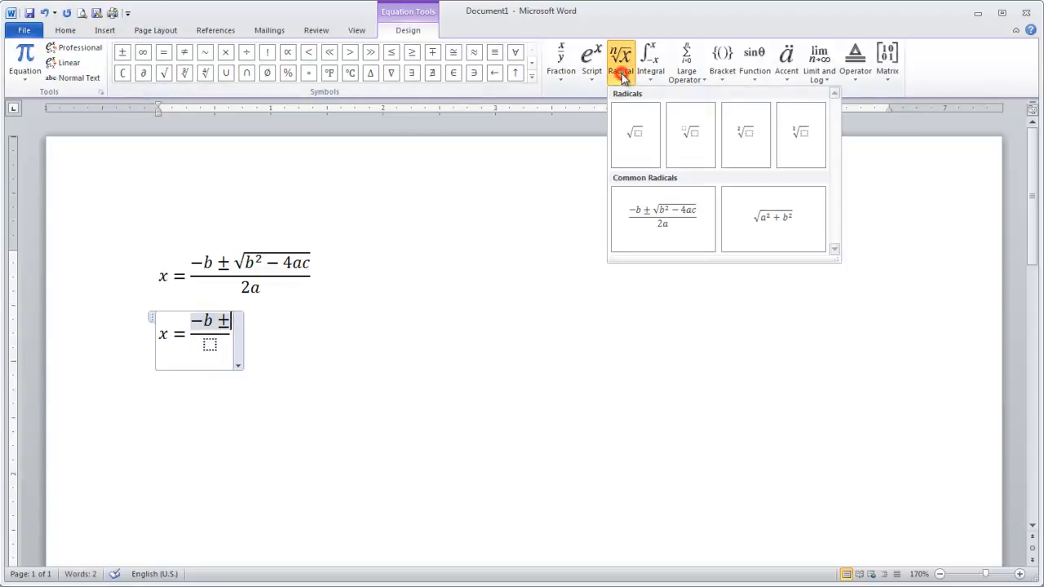
{"action": "left_click", "coordinate": [636, 139]}
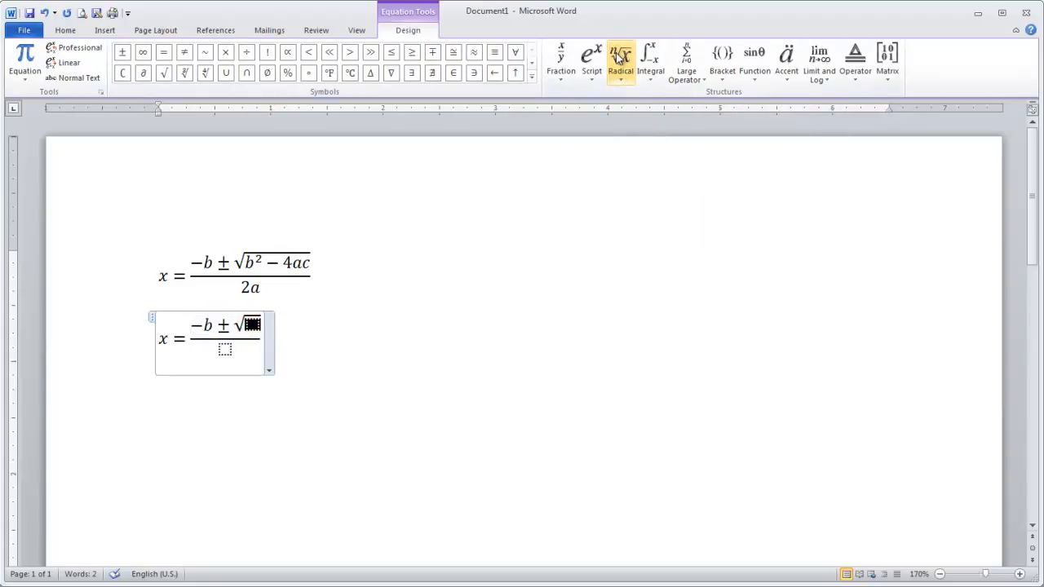
Enter b² − 4ac under the square root, using a superscript structure for the squared b
{"action": "left_click", "coordinate": [596, 67]}
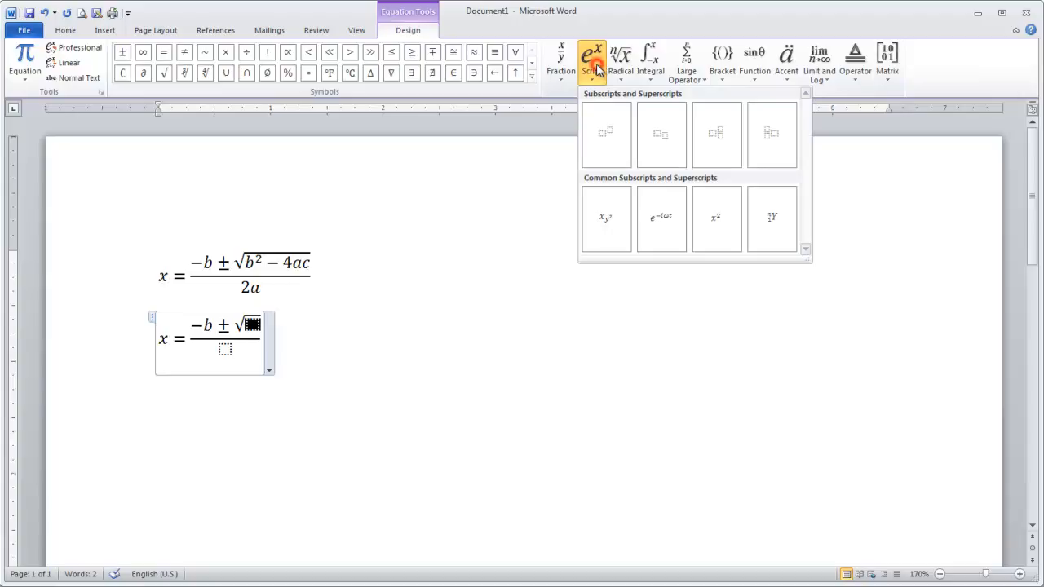
{"action": "left_click", "coordinate": [606, 141]}
{"action": "left_click", "coordinate": [252, 328]}
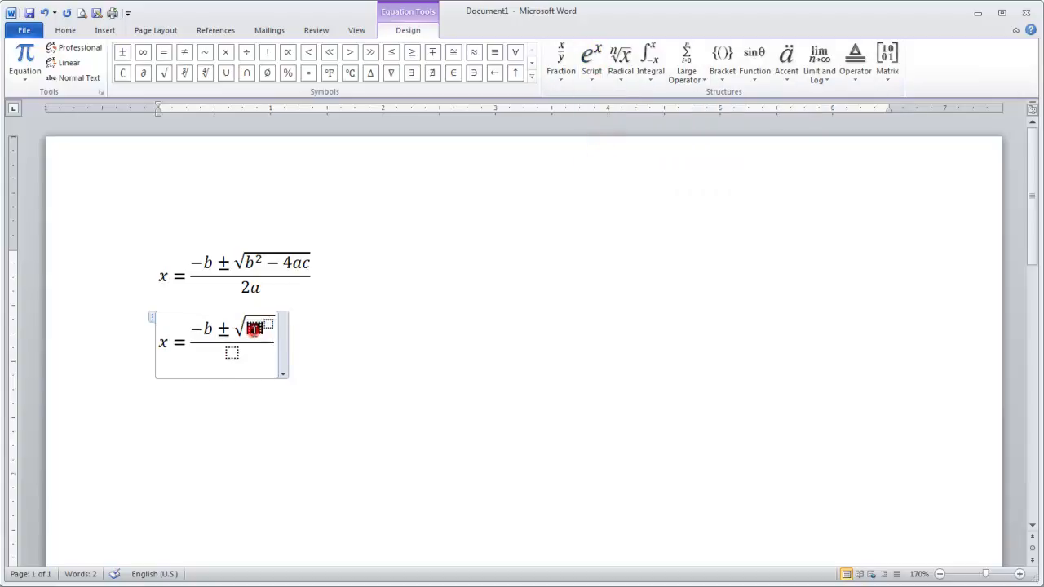
{"action": "type", "text": "b"}
{"action": "key", "text": "Right"}
{"action": "type", "text": "2"}
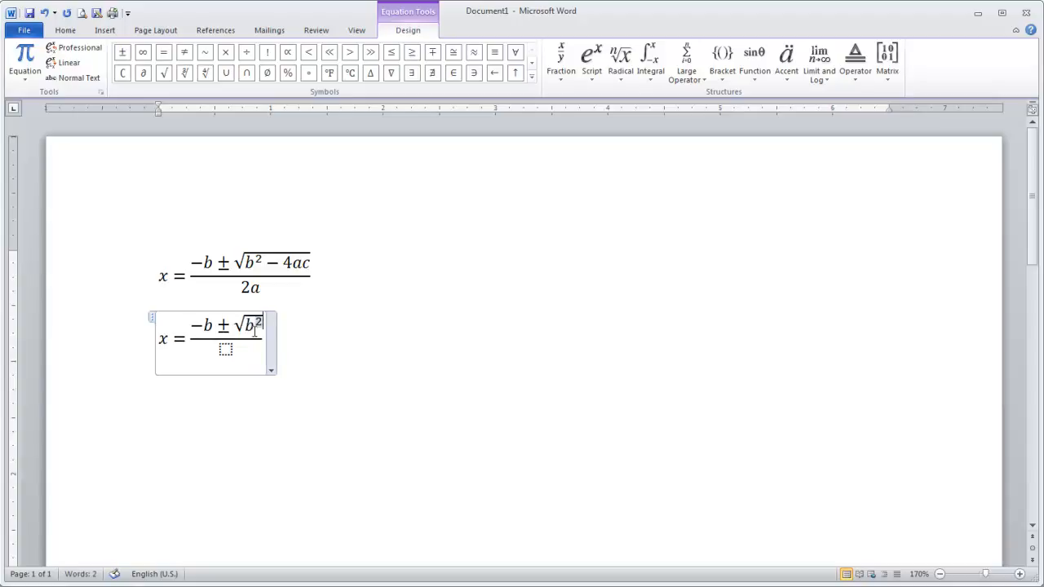
{"action": "key", "text": "Right"}
{"action": "type", "text": "-"}
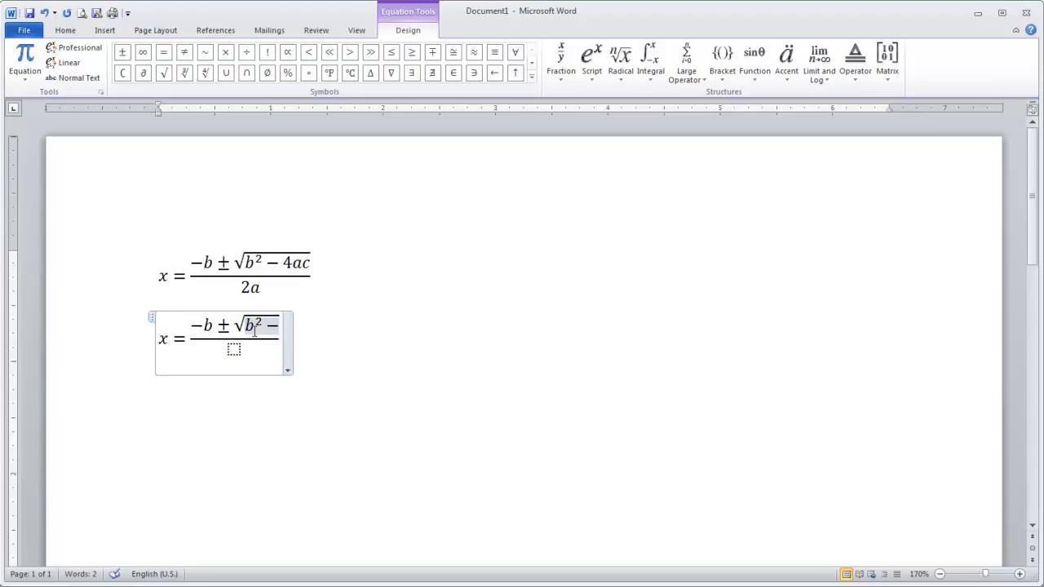
{"action": "type", "text": "4a"}
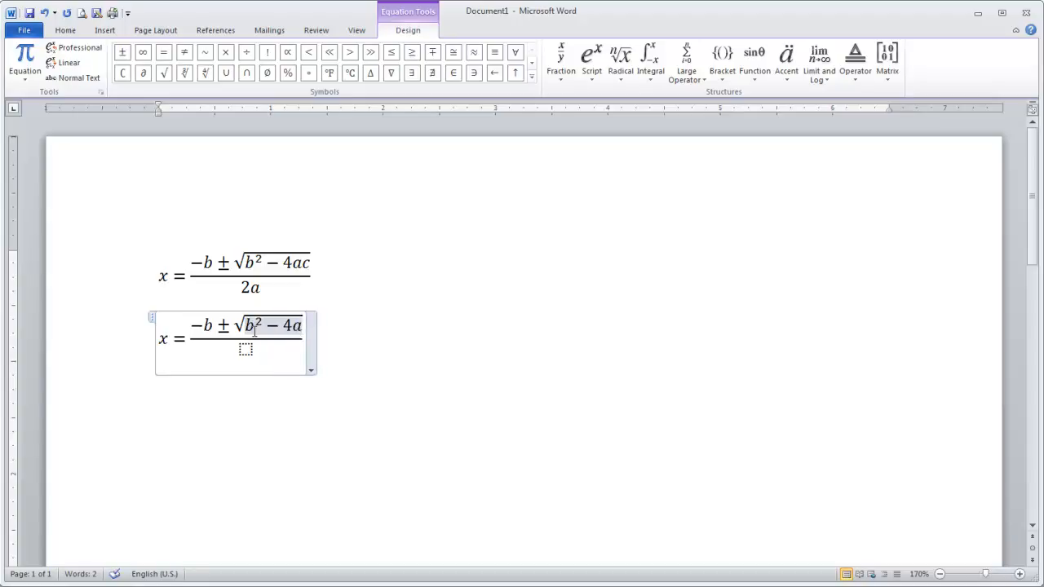
{"action": "type", "text": "c"}
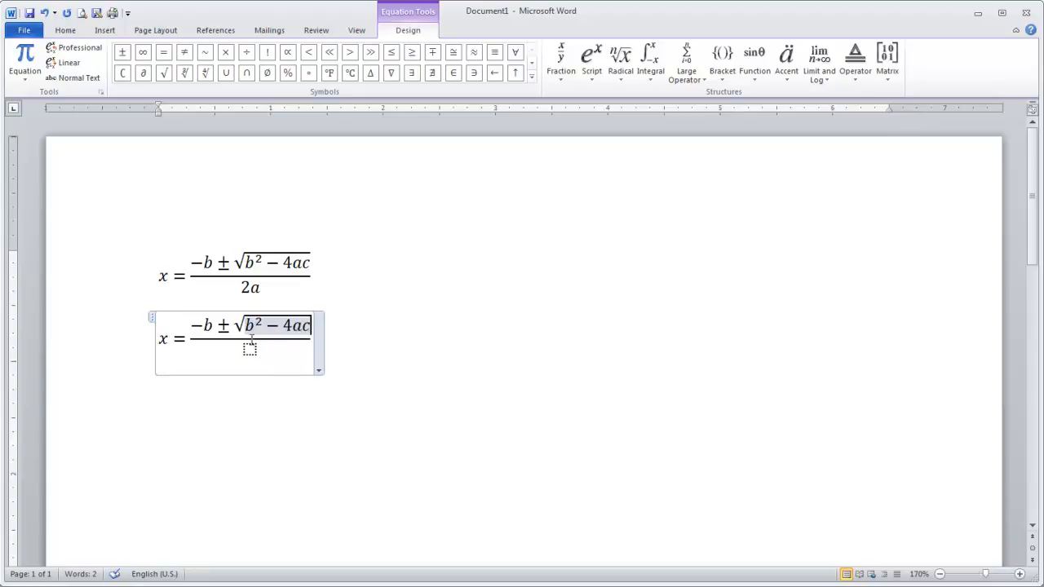
Enter 2a as the denominator of the fraction in the second equation
{"action": "left_click", "coordinate": [250, 349]}
{"action": "type", "text": "2"}
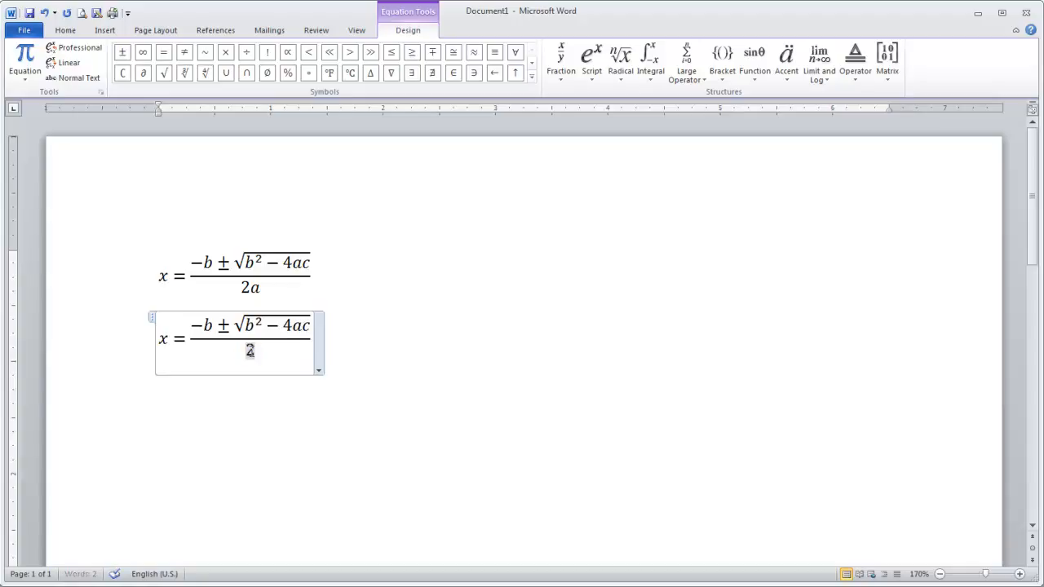
{"action": "type", "text": "a"}
Set the justification of the hand-built quadratic equation to Left
{"action": "left_click", "coordinate": [319, 371]}
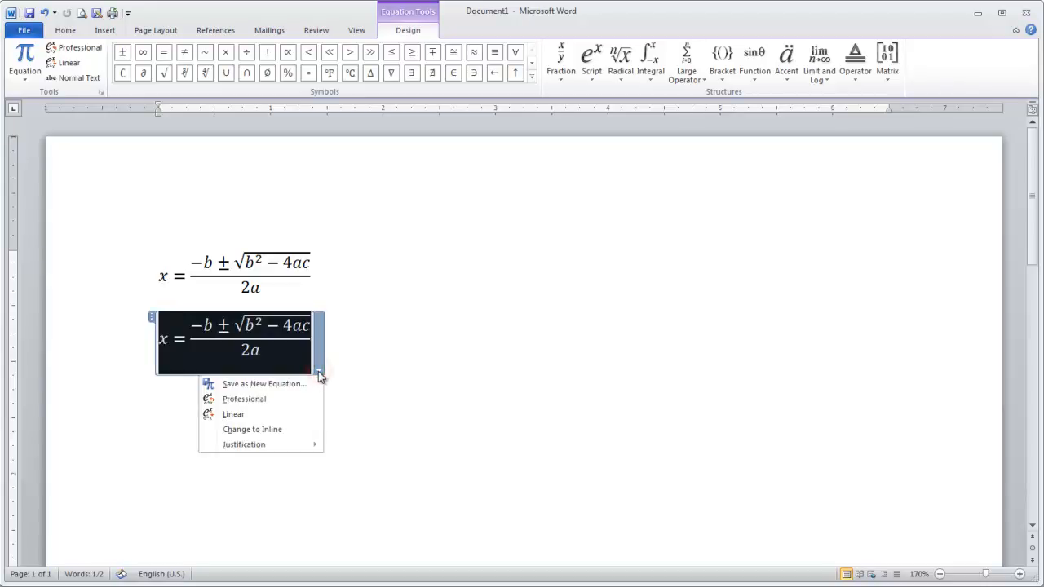
{"action": "left_click", "coordinate": [282, 447]}
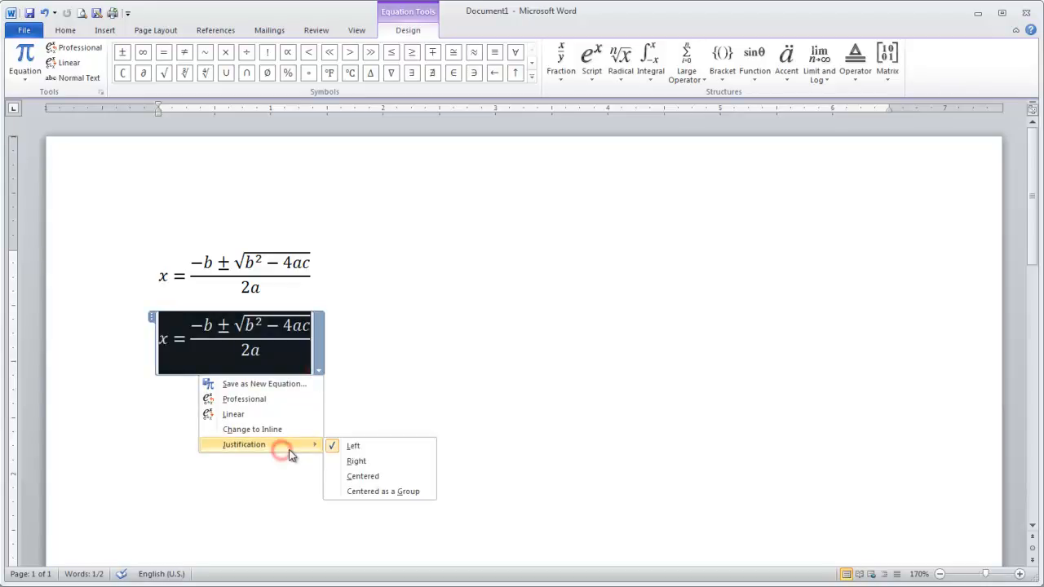
{"action": "left_click", "coordinate": [352, 447]}
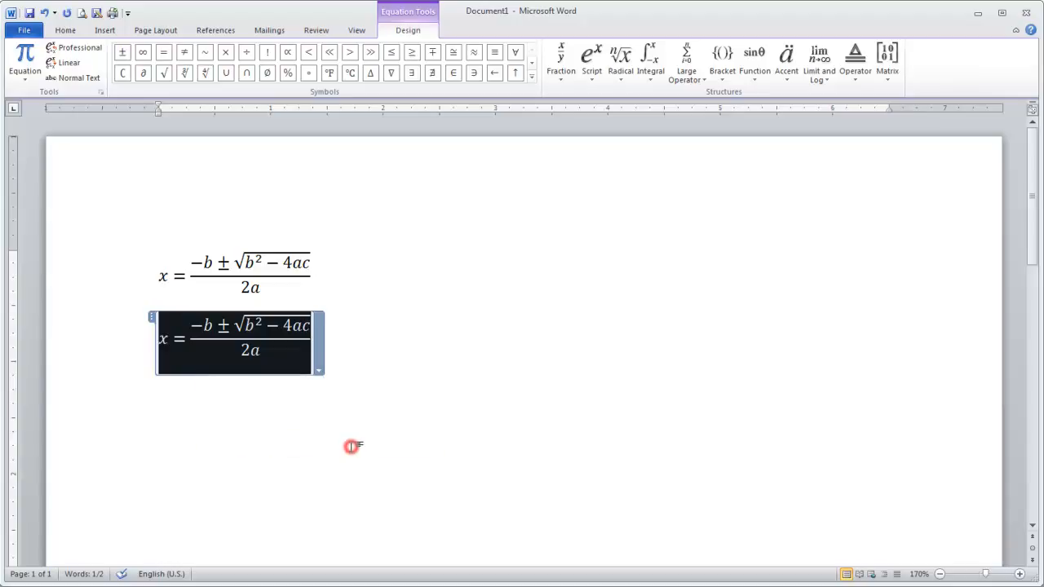